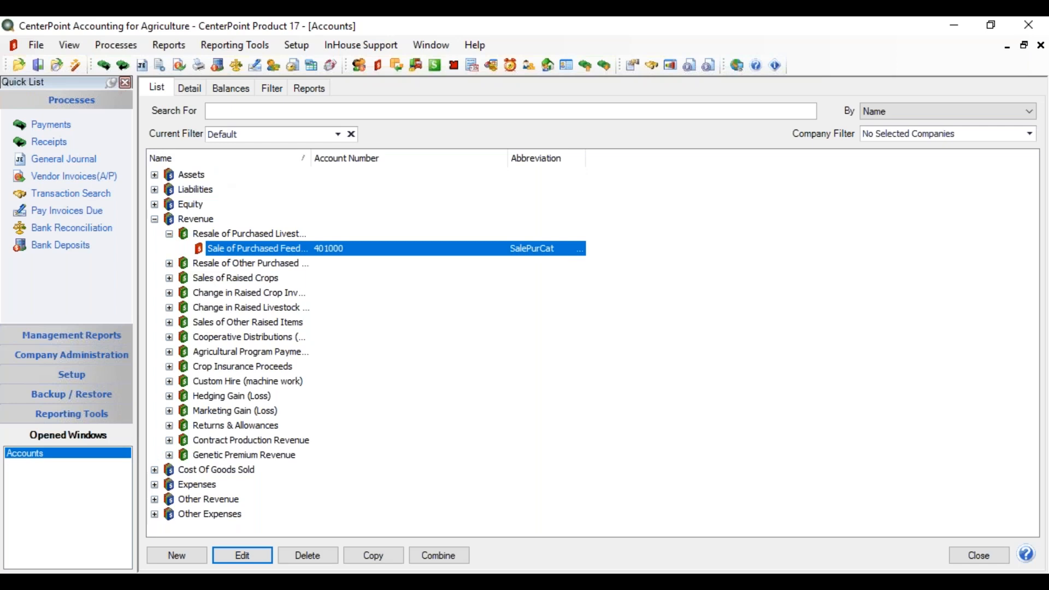
- Change the Sale of Purchased Feeders account's template for receipts and new receivables to DT - Sell Resale Inventory, save, and close the accounts list
click(190, 88)
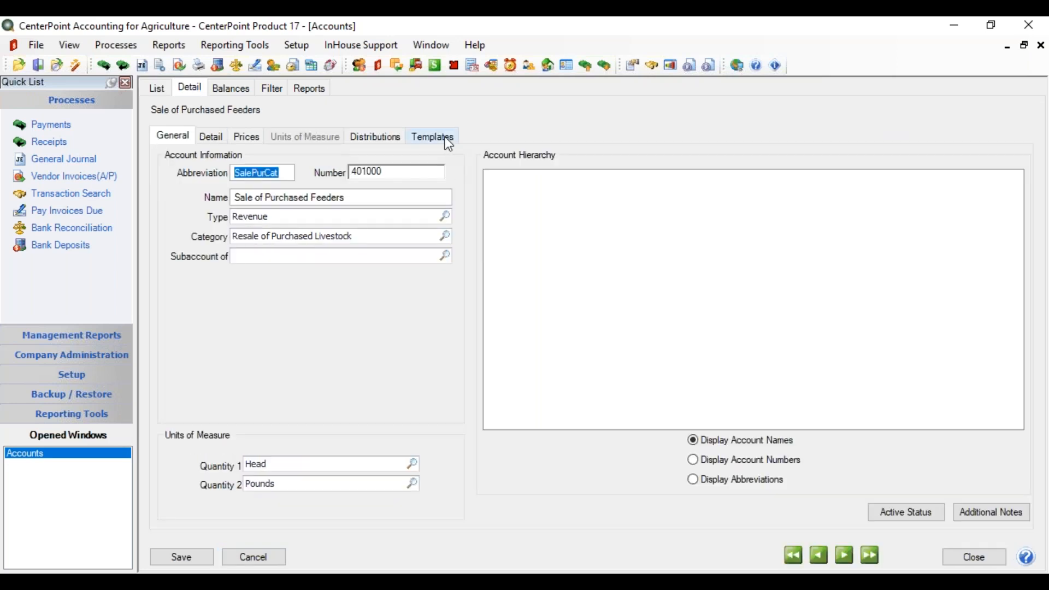
click(445, 136)
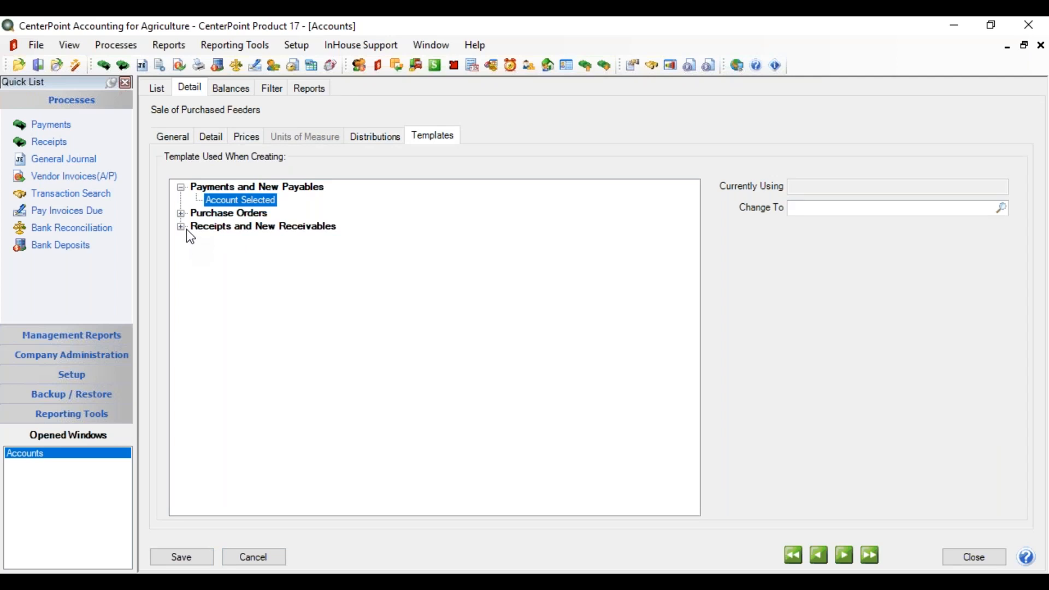
click(234, 229)
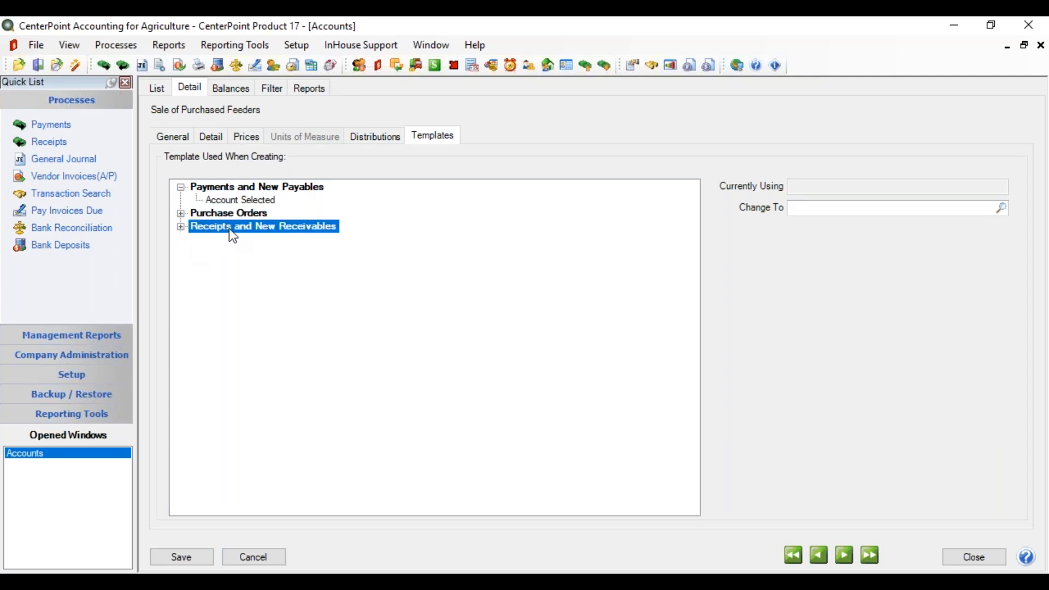
click(181, 227)
click(242, 241)
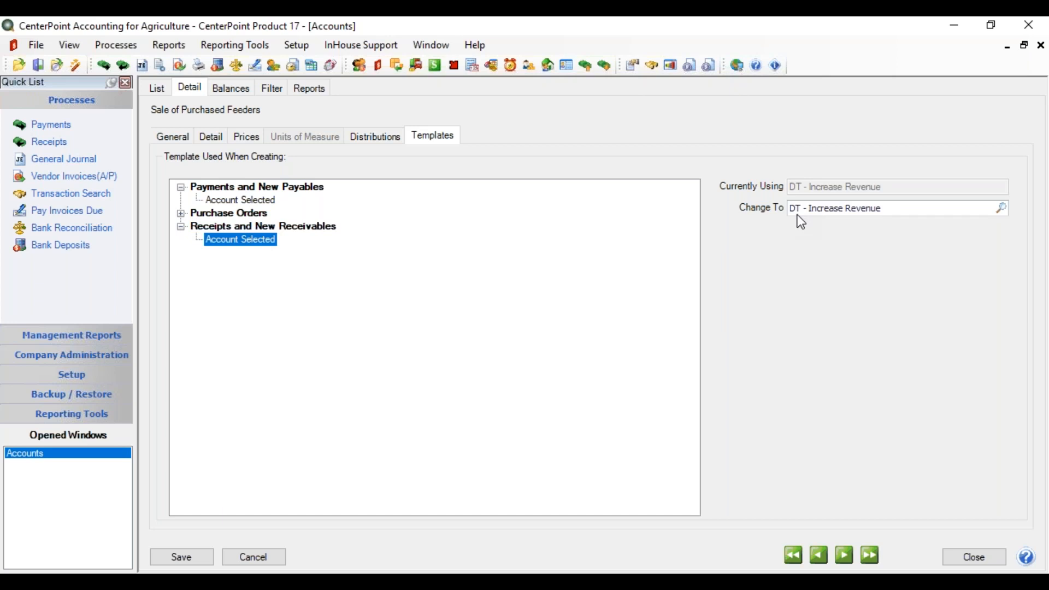
drag(895, 209, 707, 211)
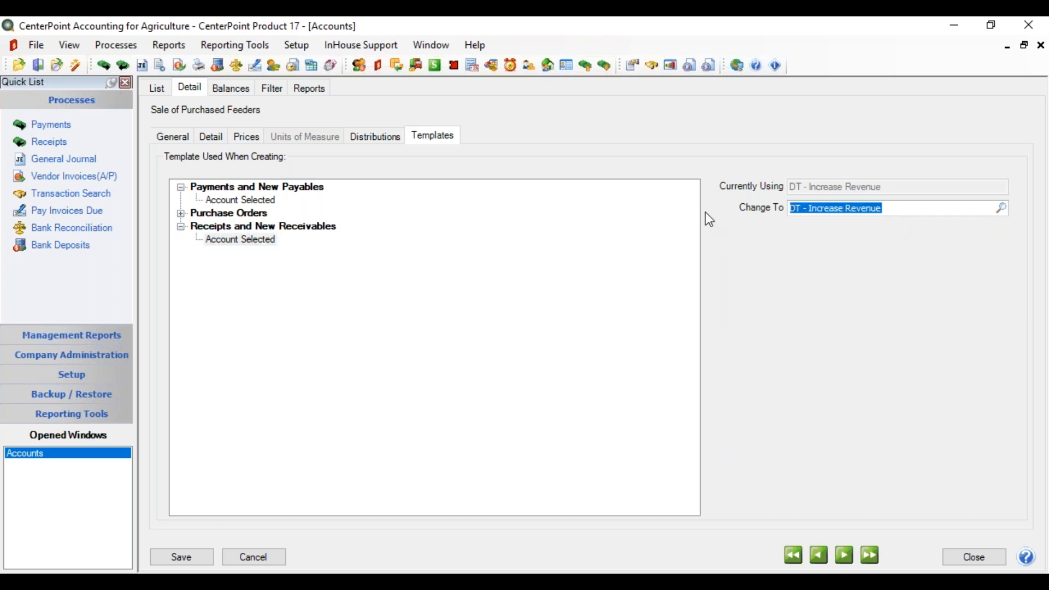
text(dt)
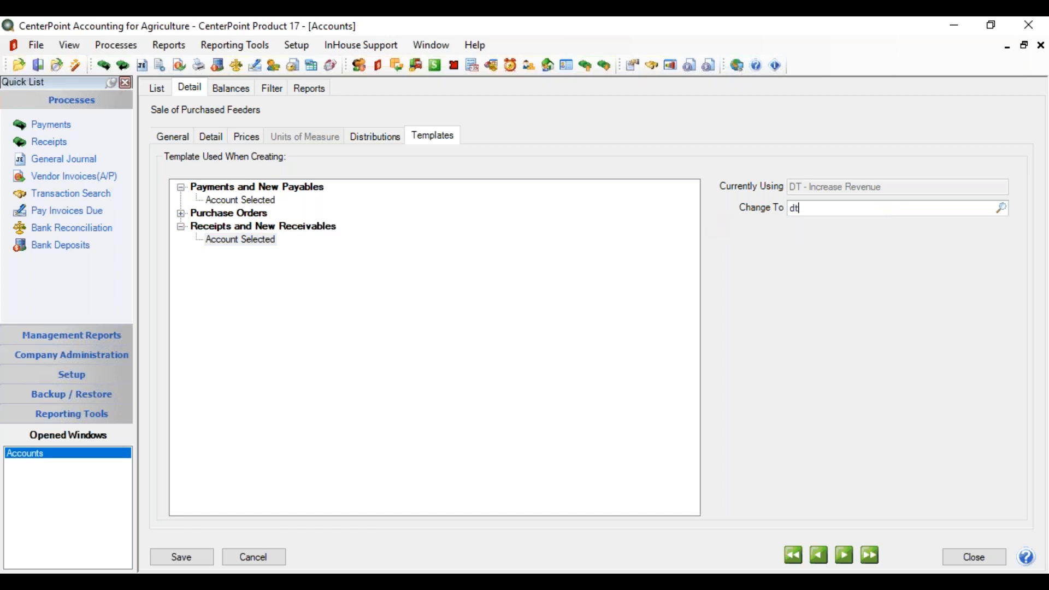
key(Tab)
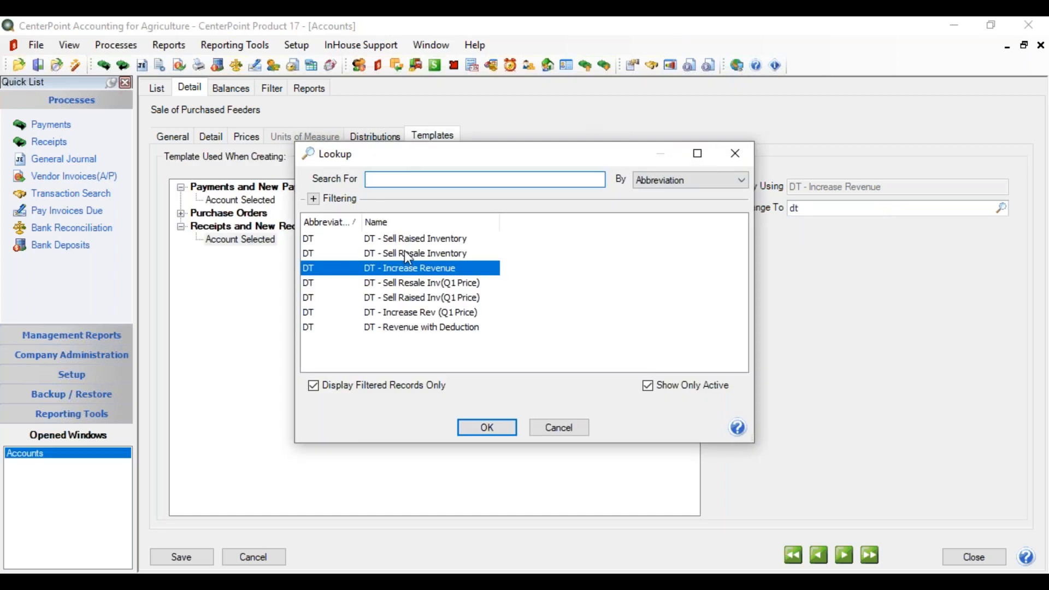
double_click(405, 252)
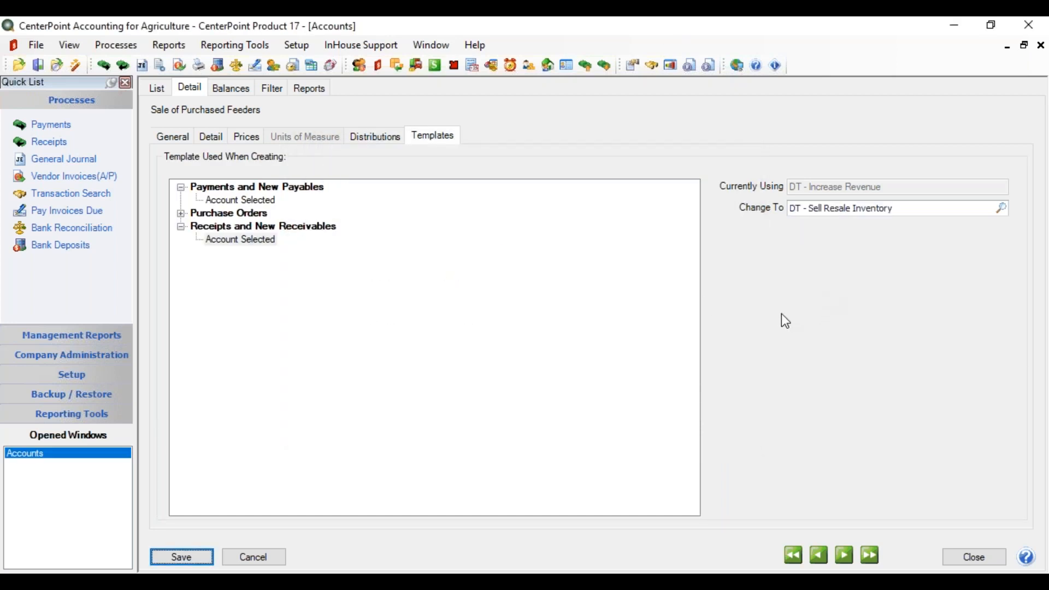
click(183, 556)
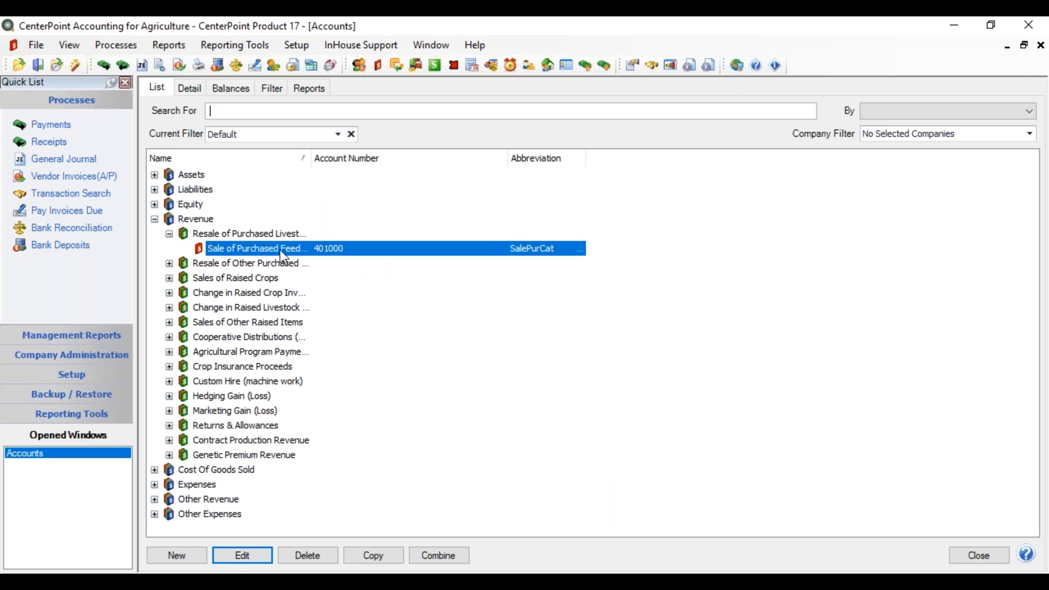
click(972, 554)
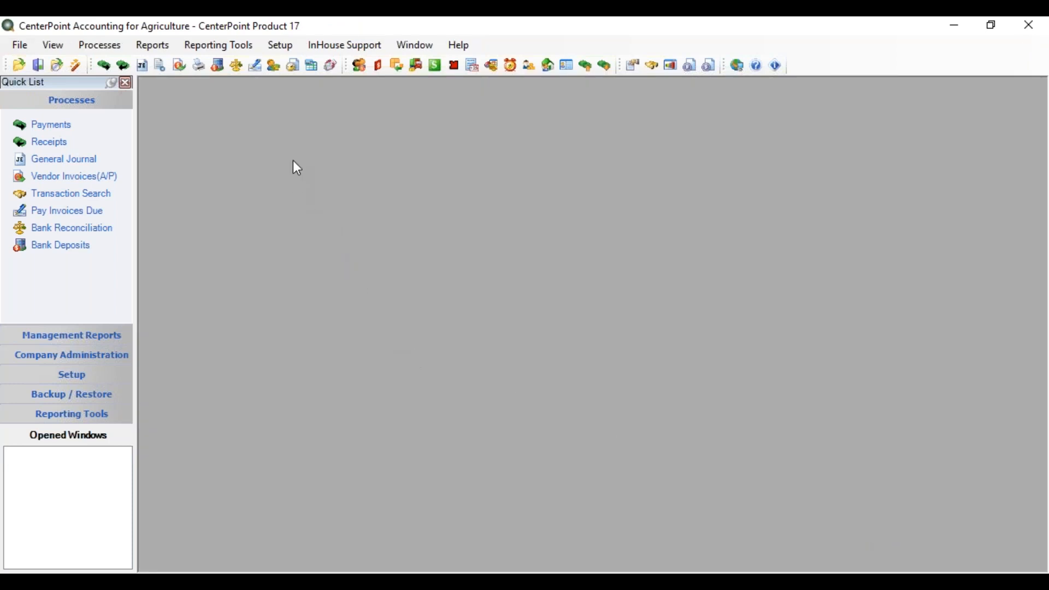
- Open the CenterPoint Farm company record and review its additional accounting details, including the inventory valuation method
click(284, 49)
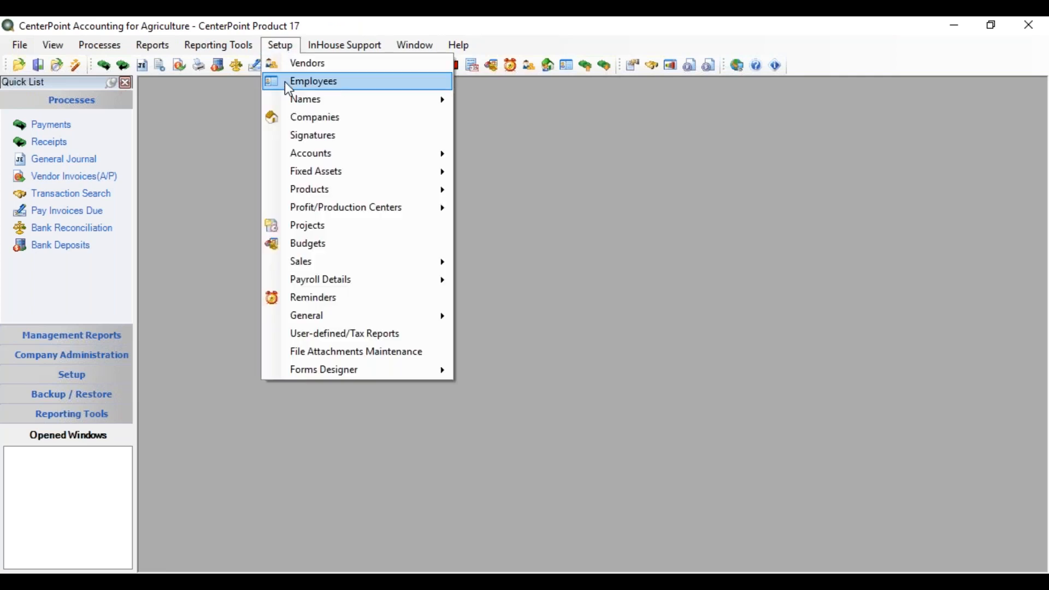
click(301, 115)
click(247, 176)
click(180, 87)
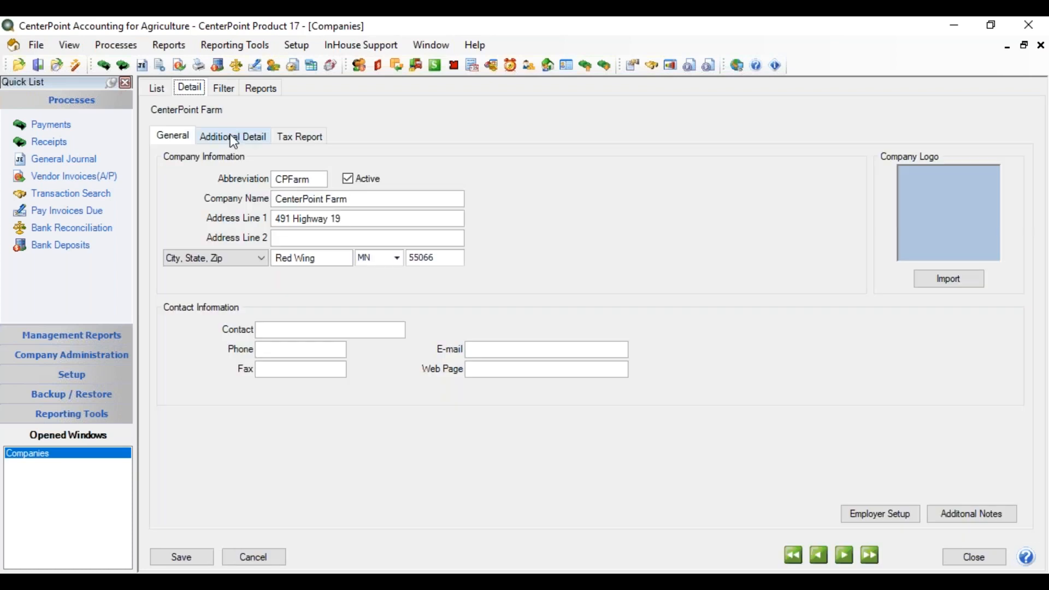
click(234, 138)
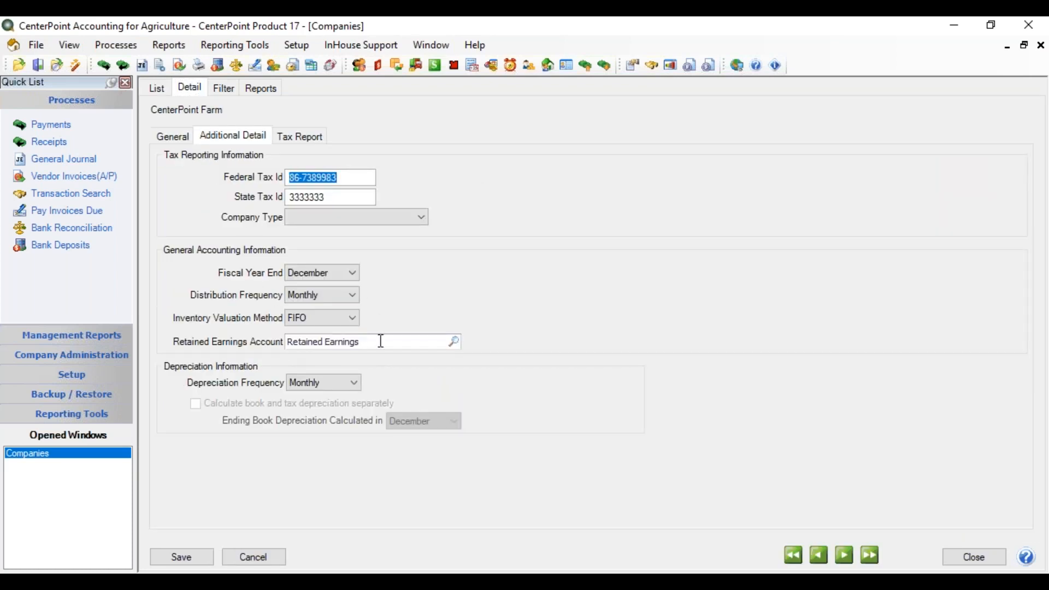
- Try LIFO as CenterPoint Farm's inventory valuation method, discard the company edits, and close the companies list
click(352, 322)
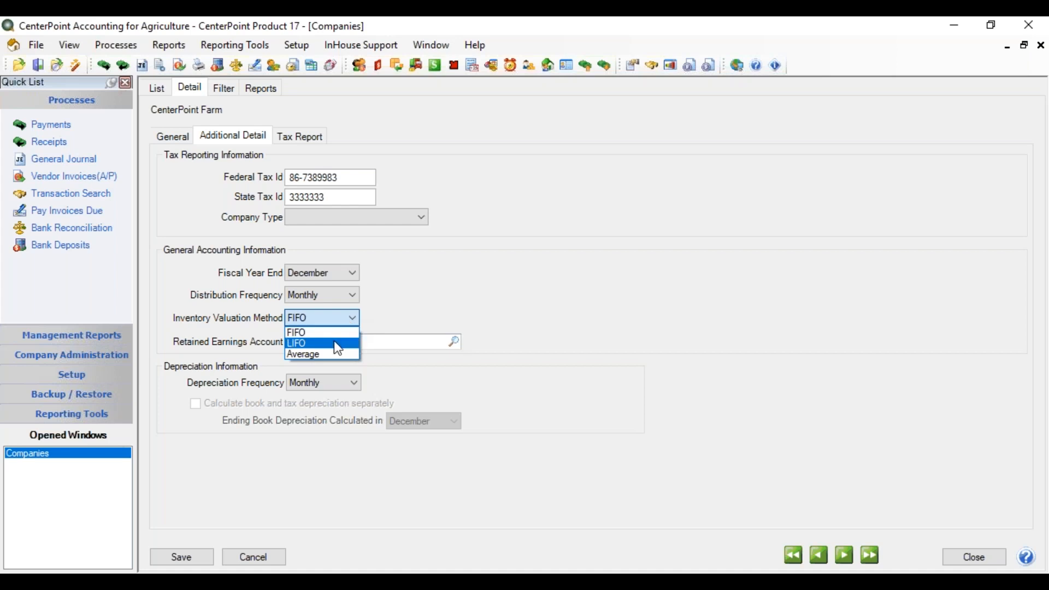
click(335, 342)
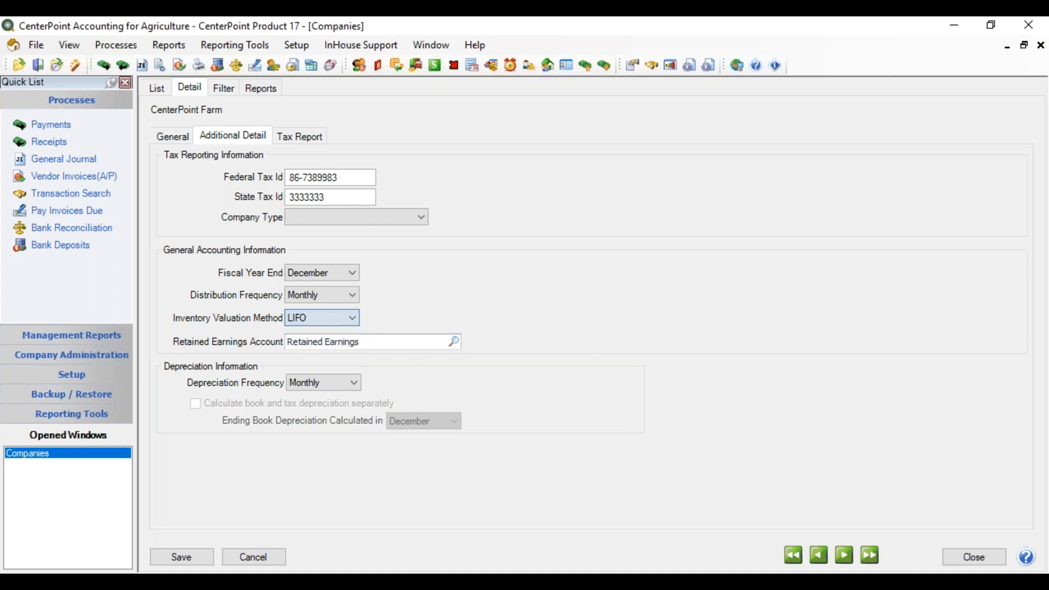
click(352, 318)
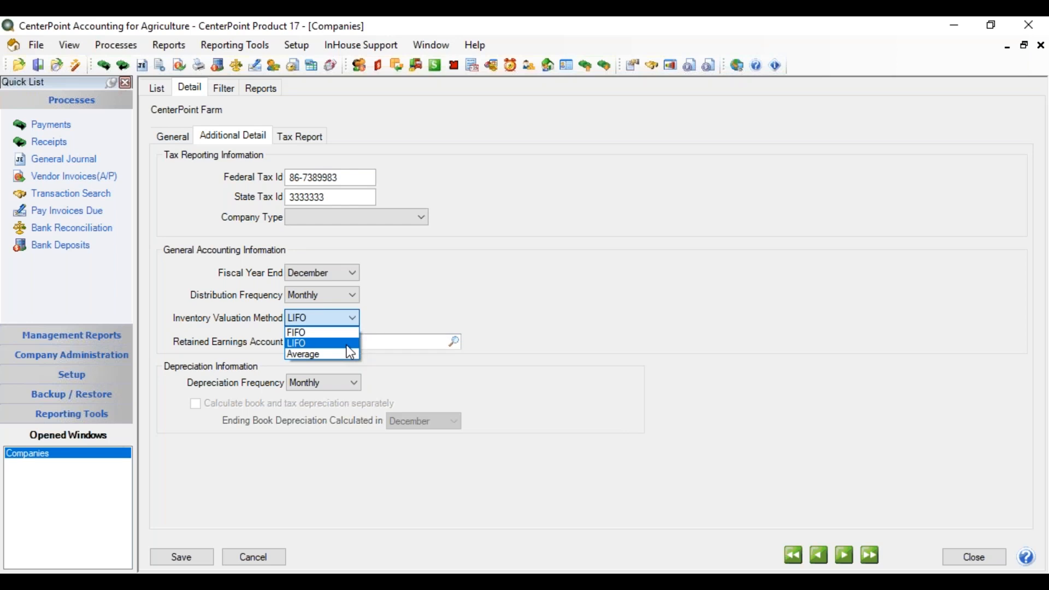
click(344, 346)
click(229, 555)
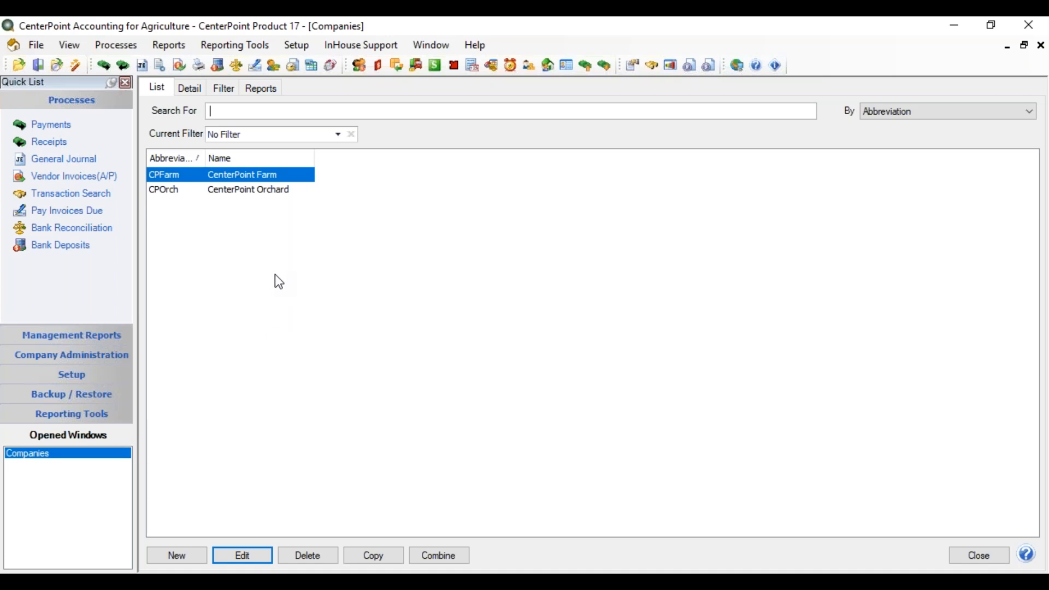
click(973, 556)
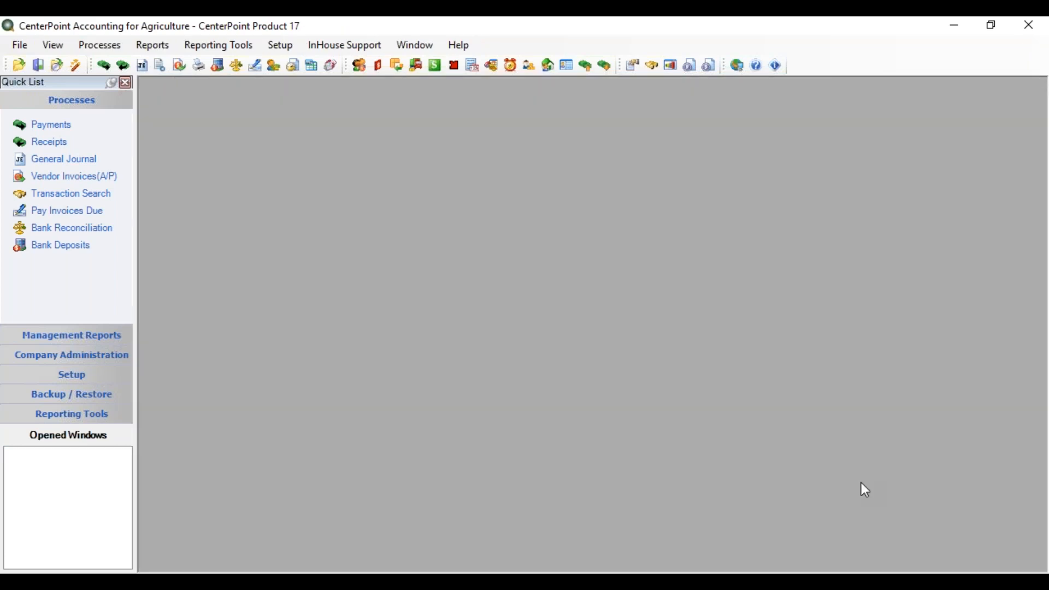
- Start a receipt into the First National Bank account, received from Riverview Livestock
click(60, 147)
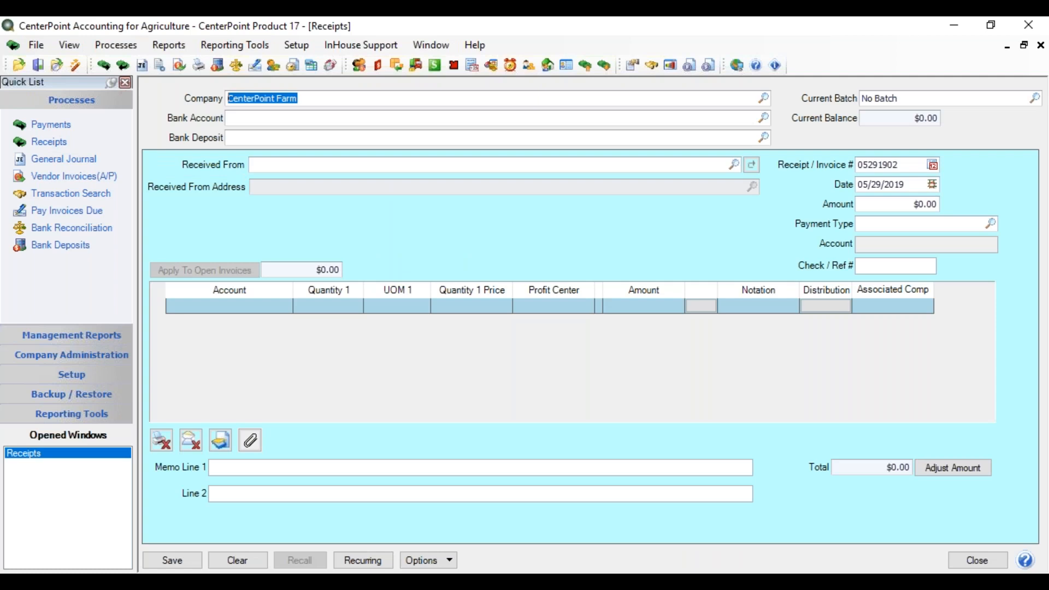
click(243, 117)
text(first)
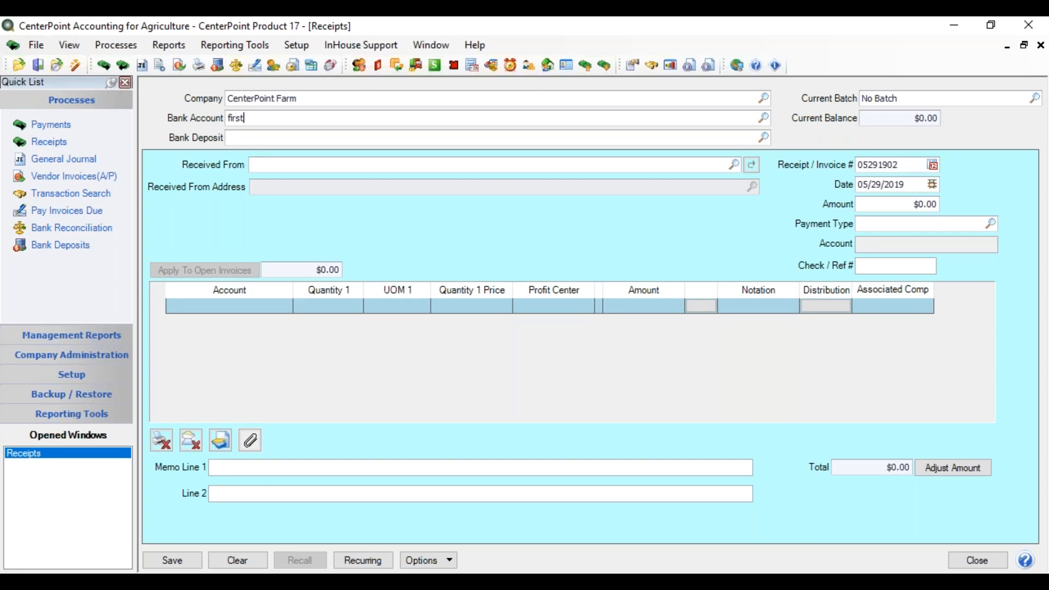
key(Tab)
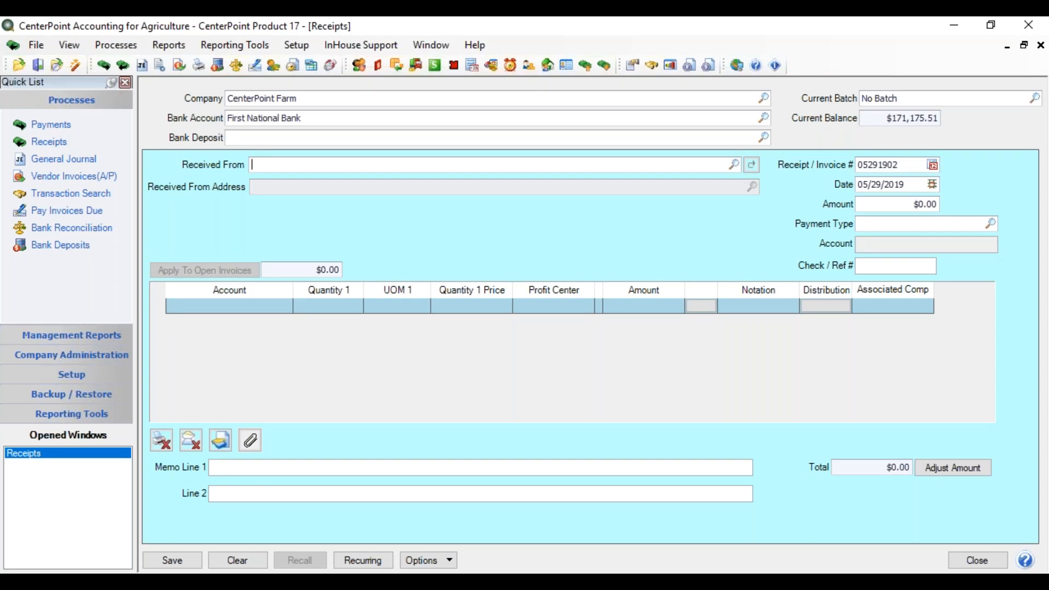
text(river)
key(Tab)
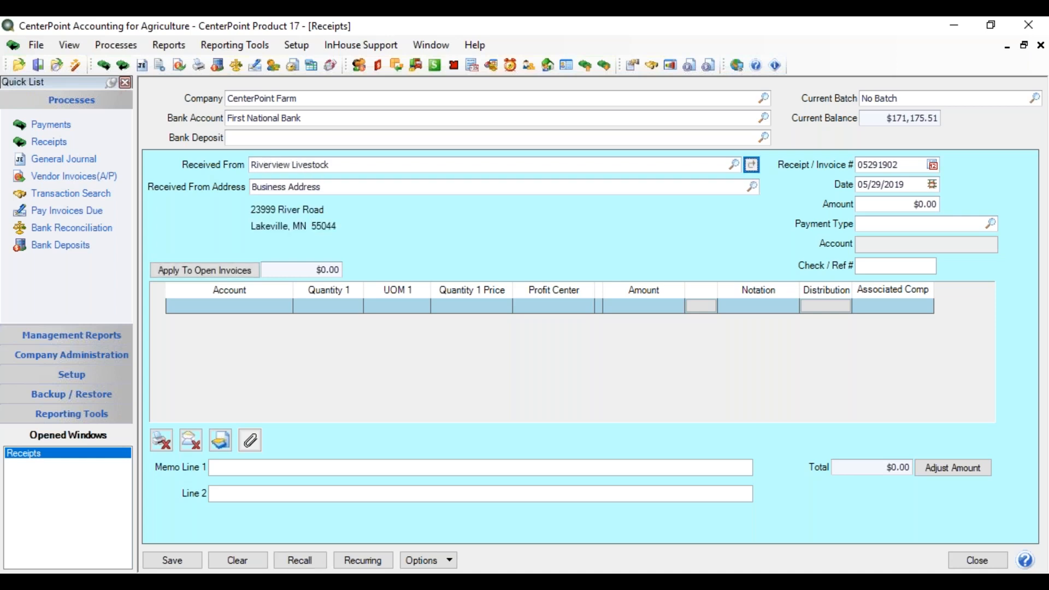
- Date the receipt 06/01/2019, set its amount to $10,000.00, and choose Check as the payment type
double_click(923, 184)
text(060119)
key(Tab)
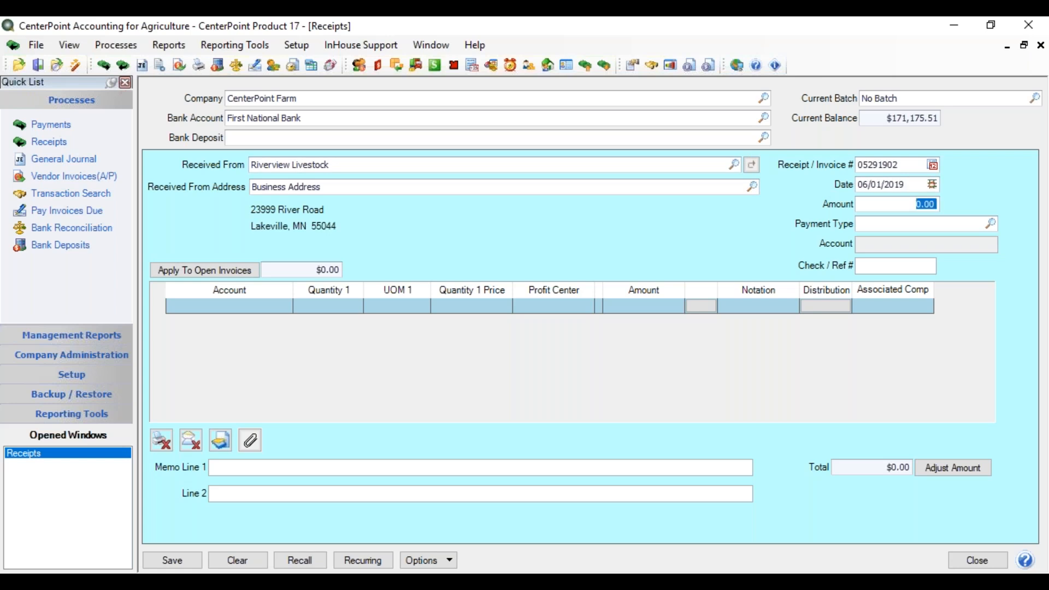
text(10000.00)
key(Tab)
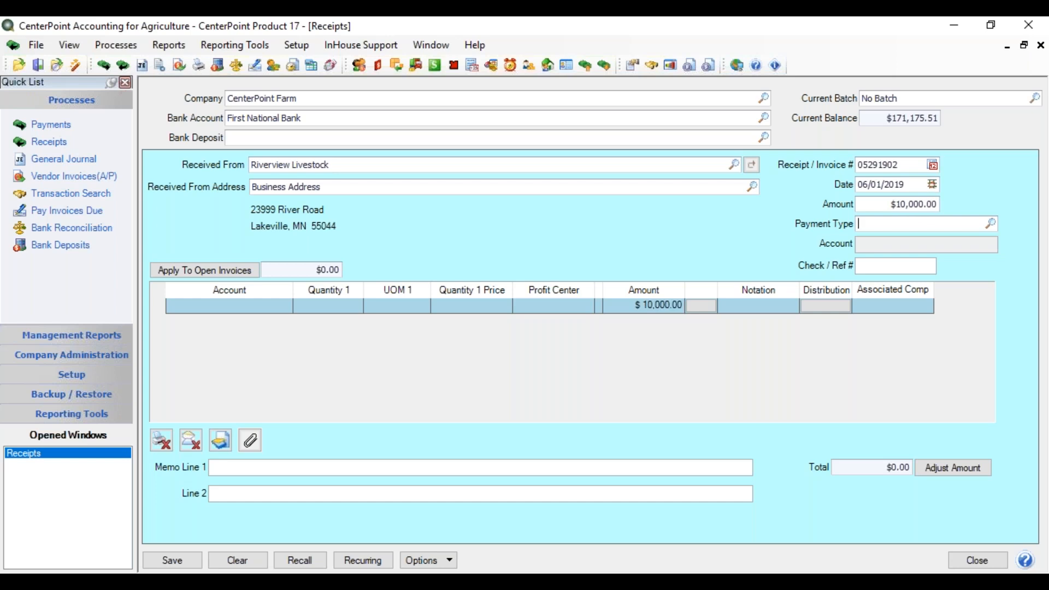
text(check)
key(Tab)
key(Tab)
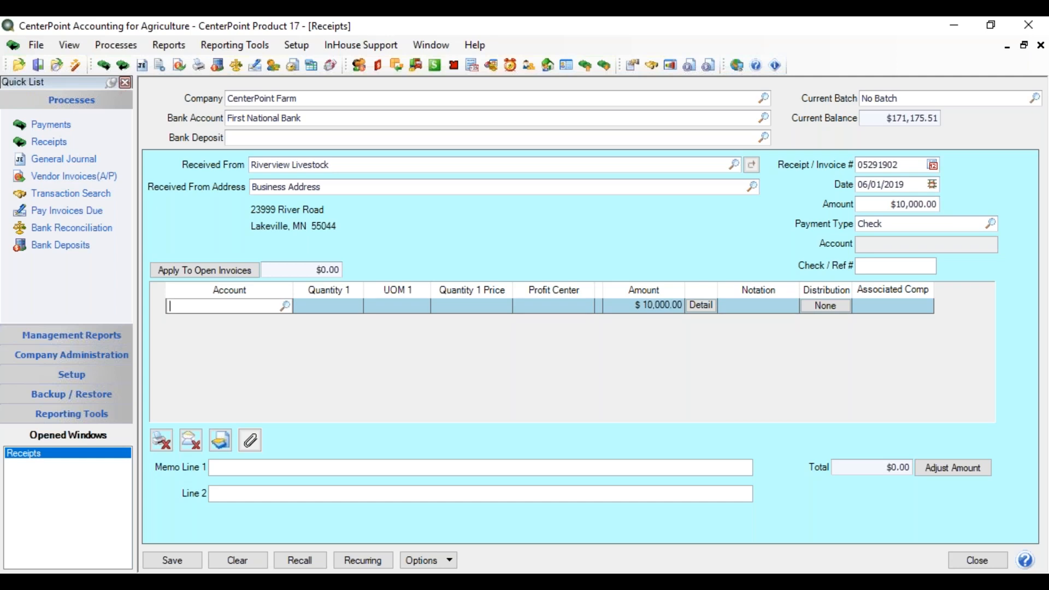
- Assign the receipt's first line to the Sale of Purchased Feeders account with a quantity of 15 head
text(sale of)
key(Tab)
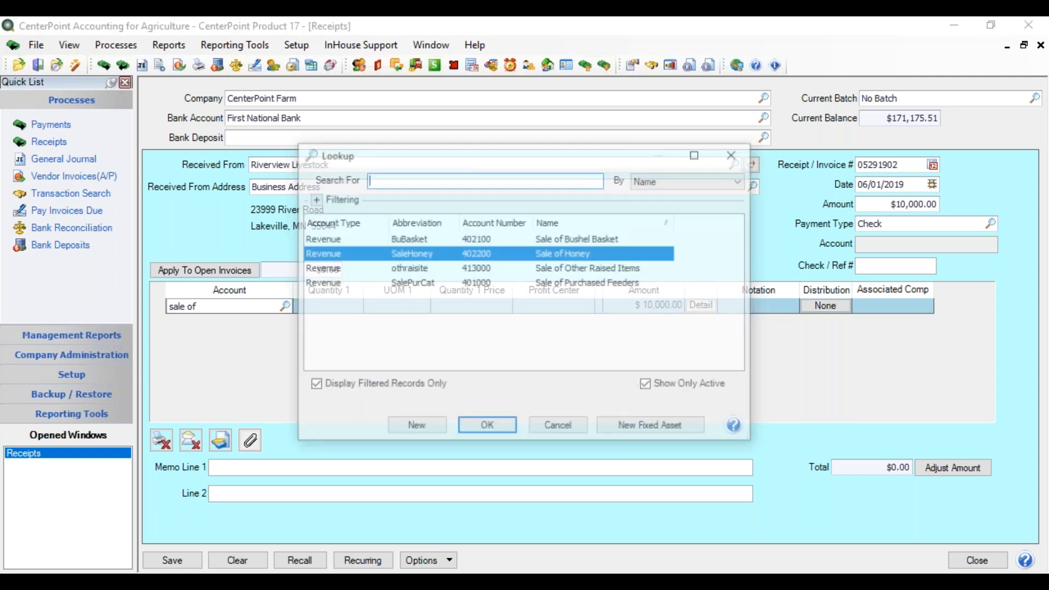
double_click(629, 282)
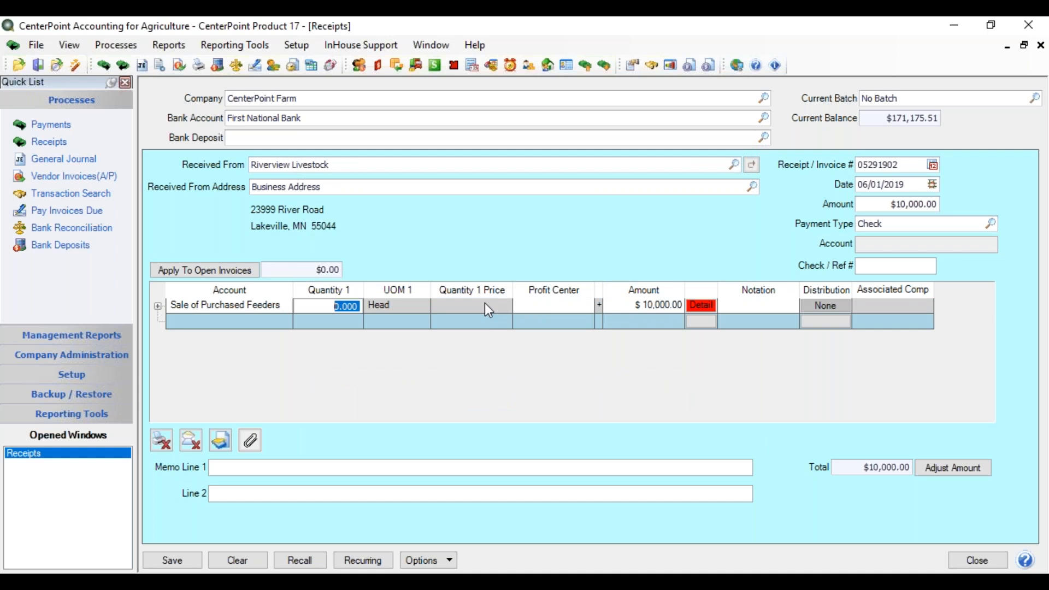
text(15)
key(Tab)
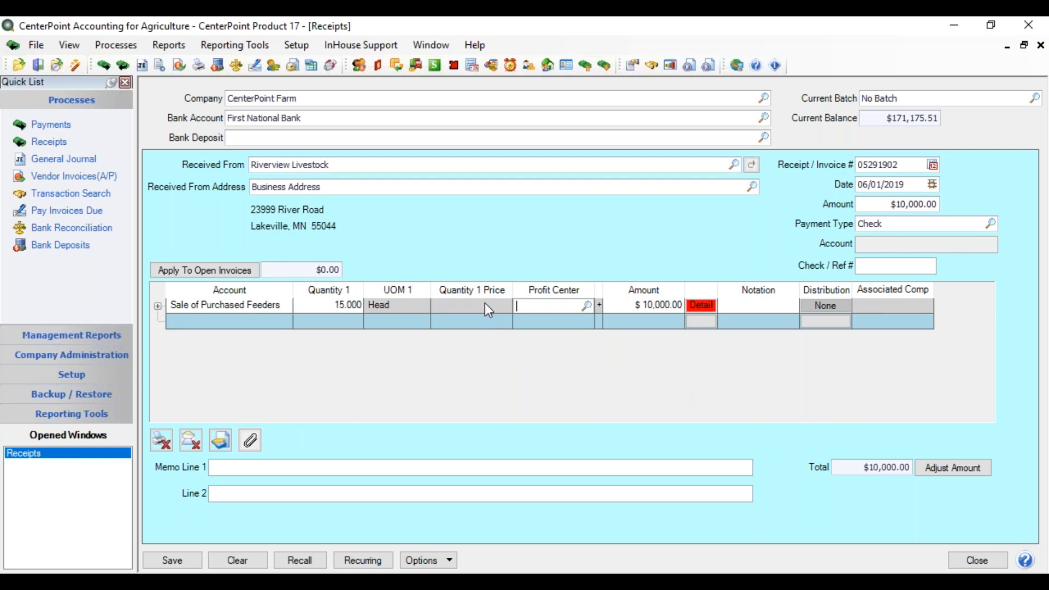
- In the receipt line's detail, enter 12,000 pounds and choose Purchased Feeder Cattle as the inventory account
click(697, 306)
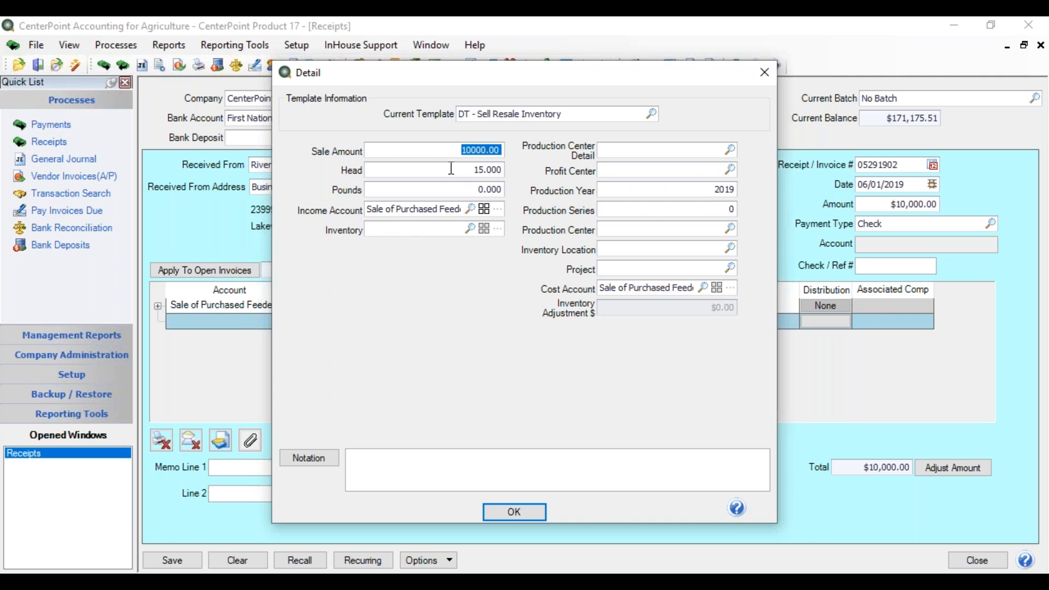
click(458, 189)
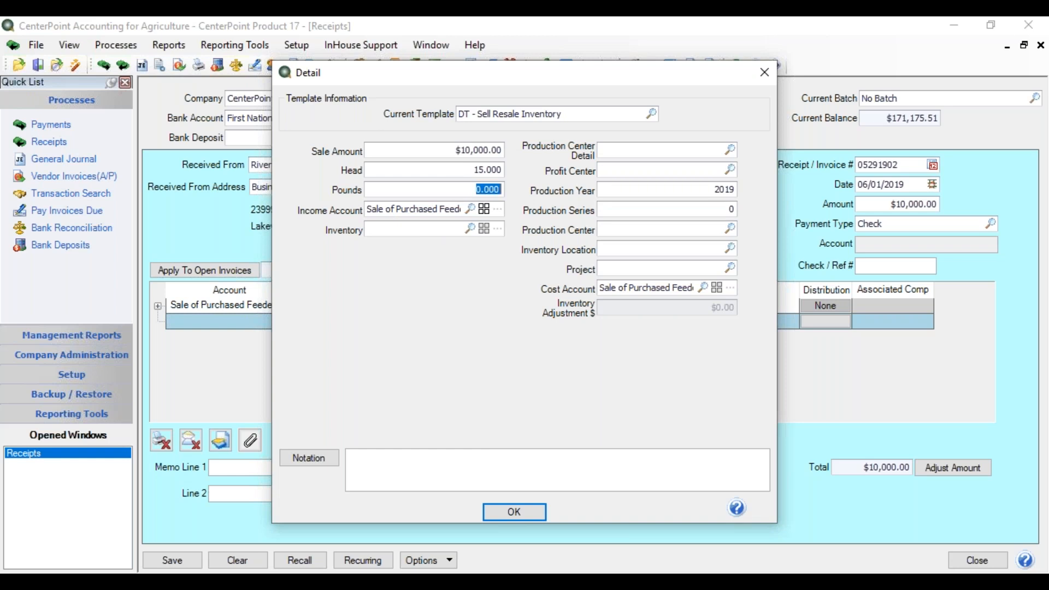
text(12000.00)
click(374, 229)
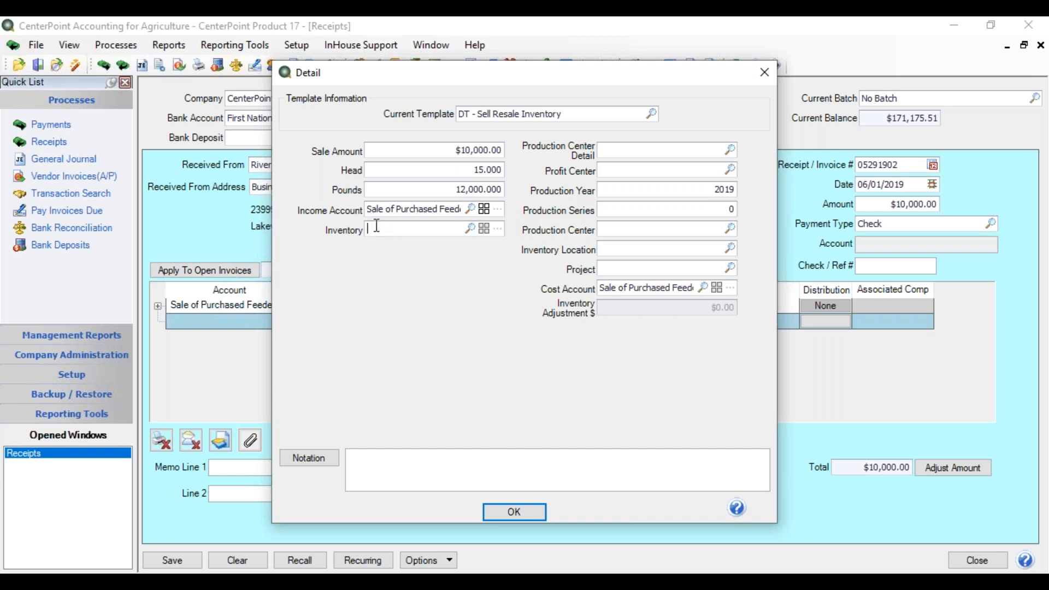
click(469, 228)
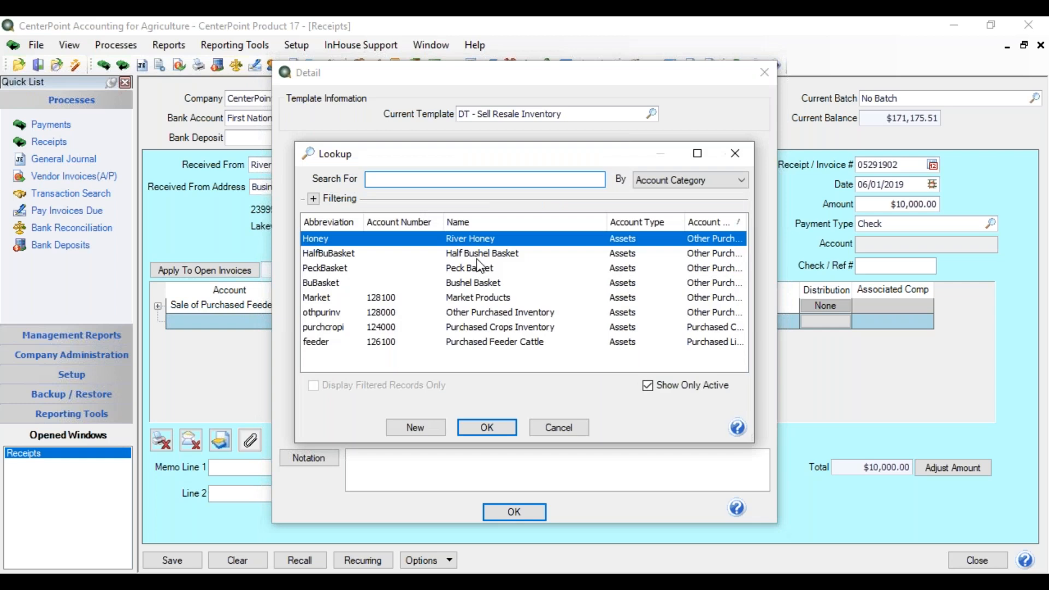
double_click(499, 341)
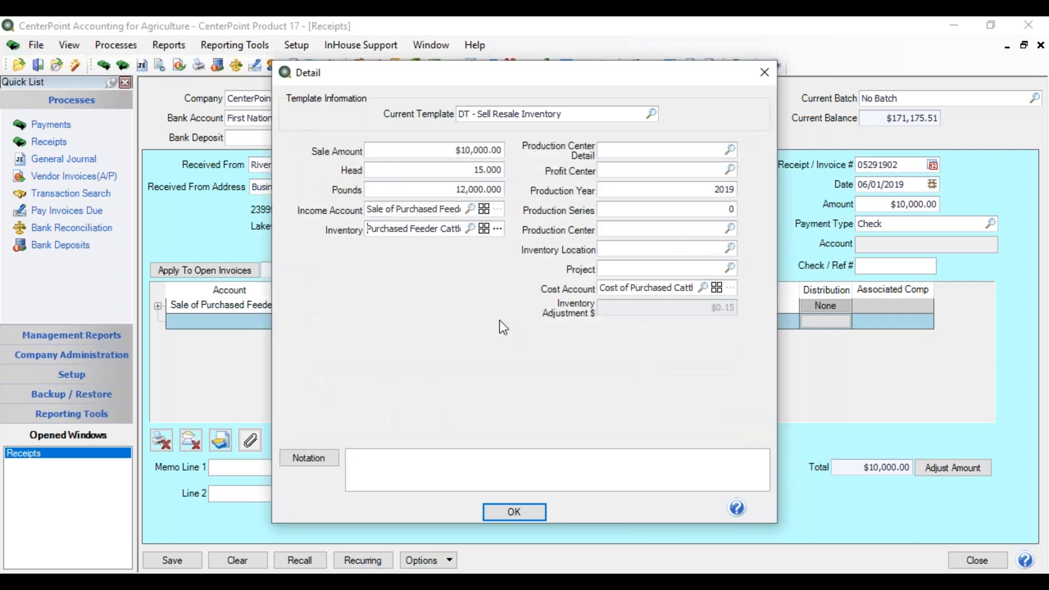
- Check the Purchased Feeder Cattle account's balances by production detail, looking at the 18 2 SBarn 40 group
click(498, 229)
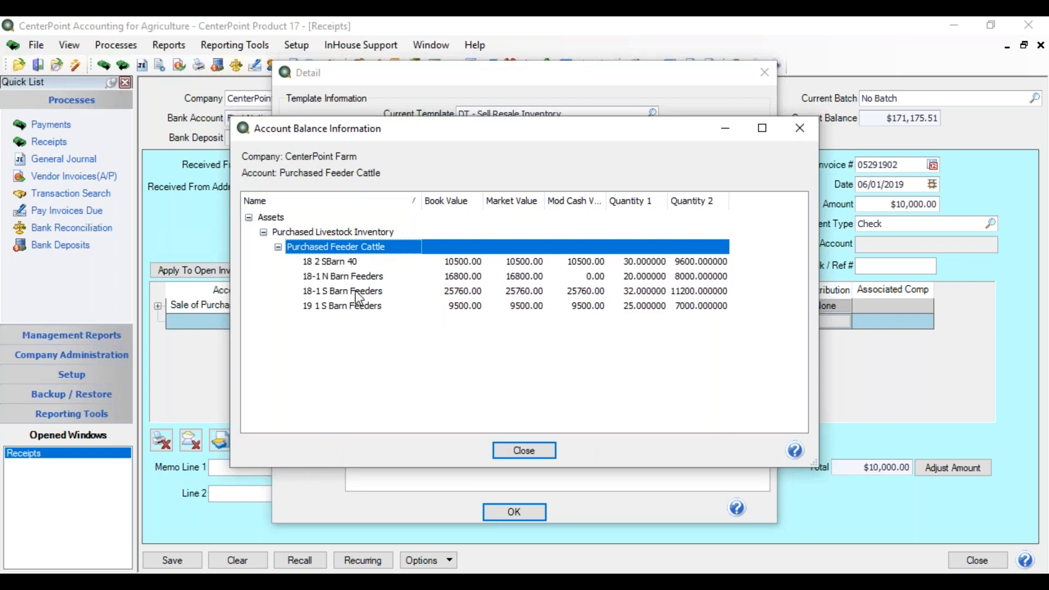
click(355, 267)
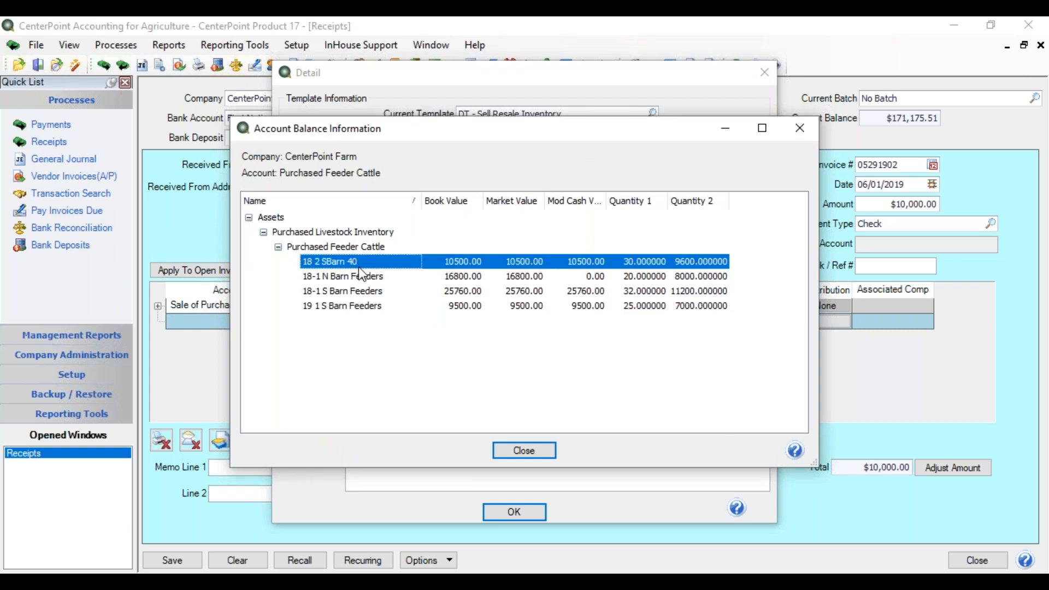
click(520, 451)
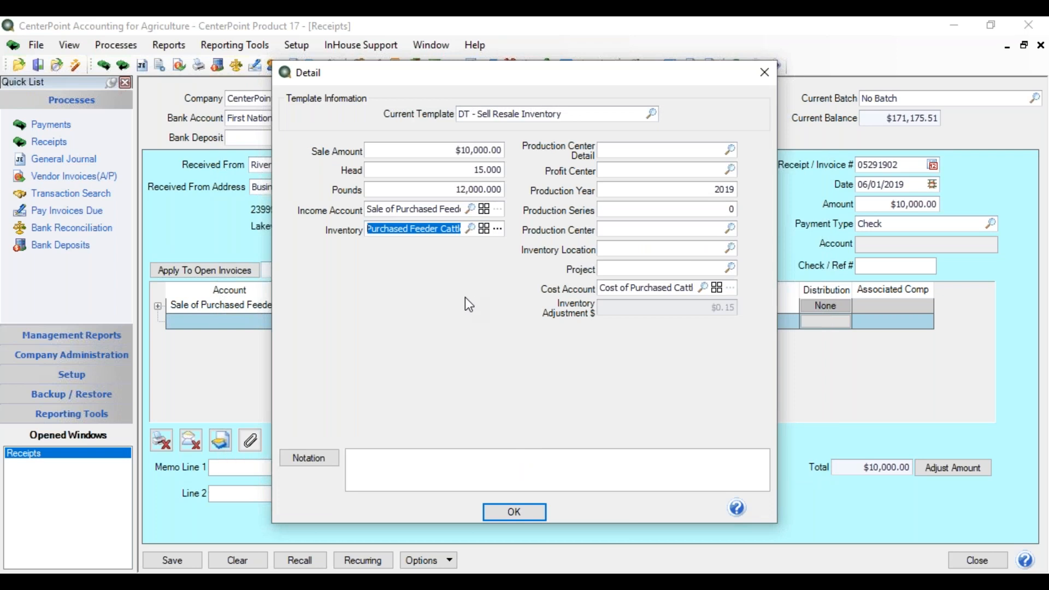
- Set the sale detail's production center detail to 18 2 SBarn 40 and accept the detail
key(Tab)
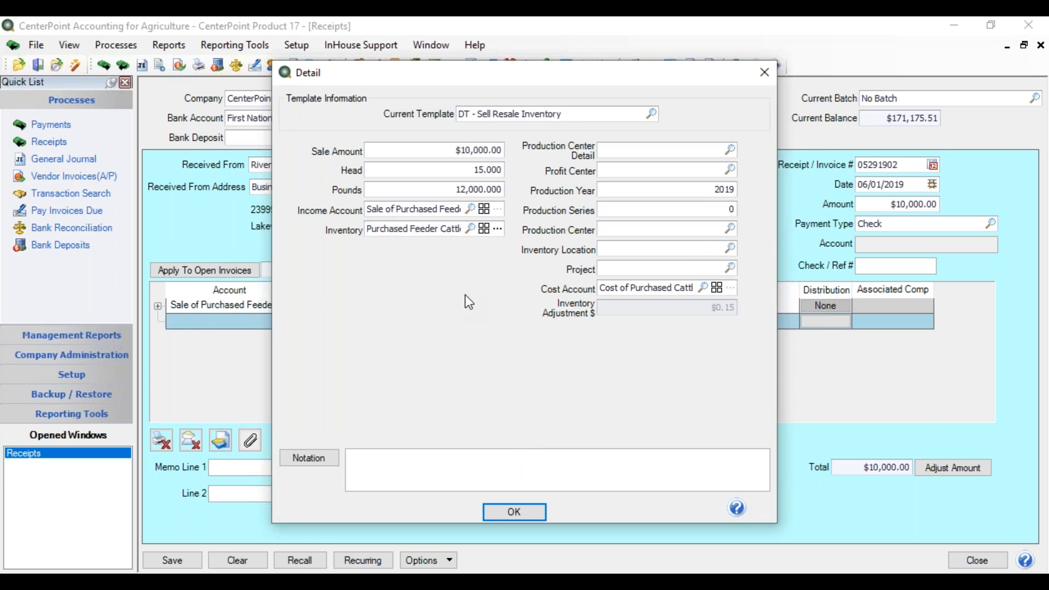
click(730, 151)
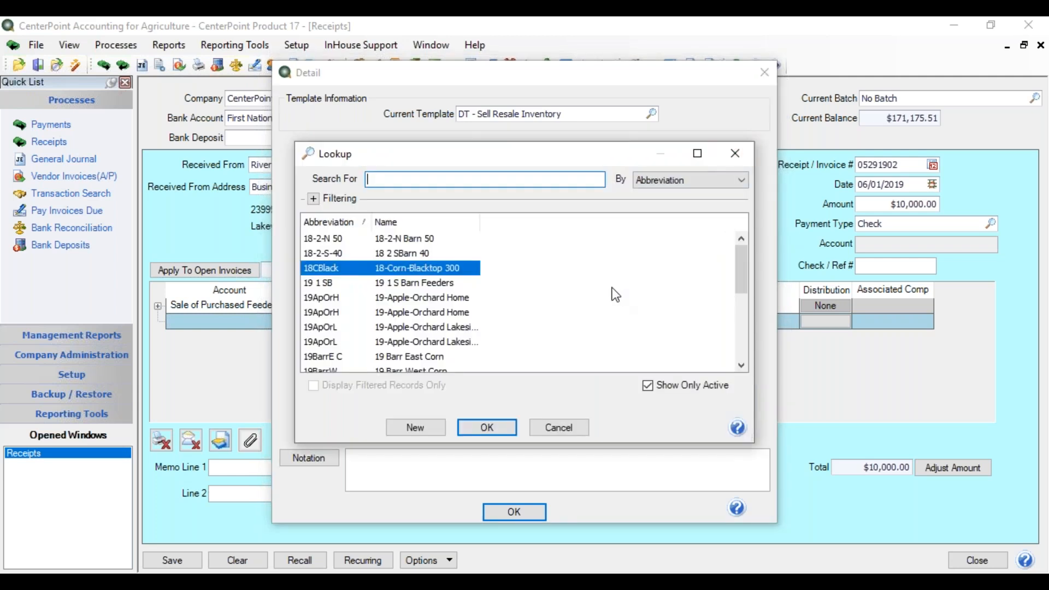
double_click(424, 255)
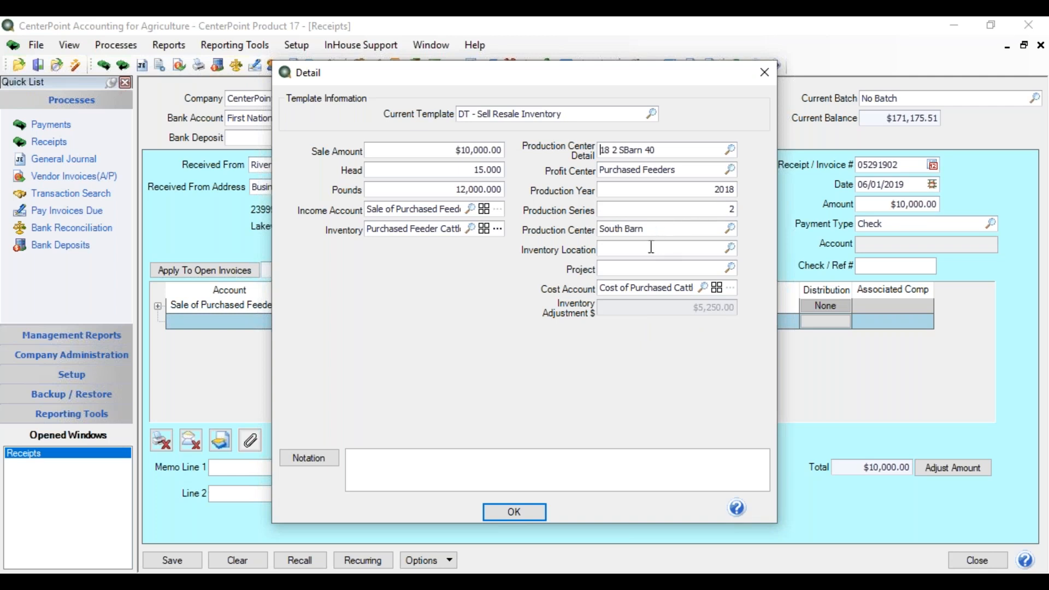
click(376, 455)
click(529, 510)
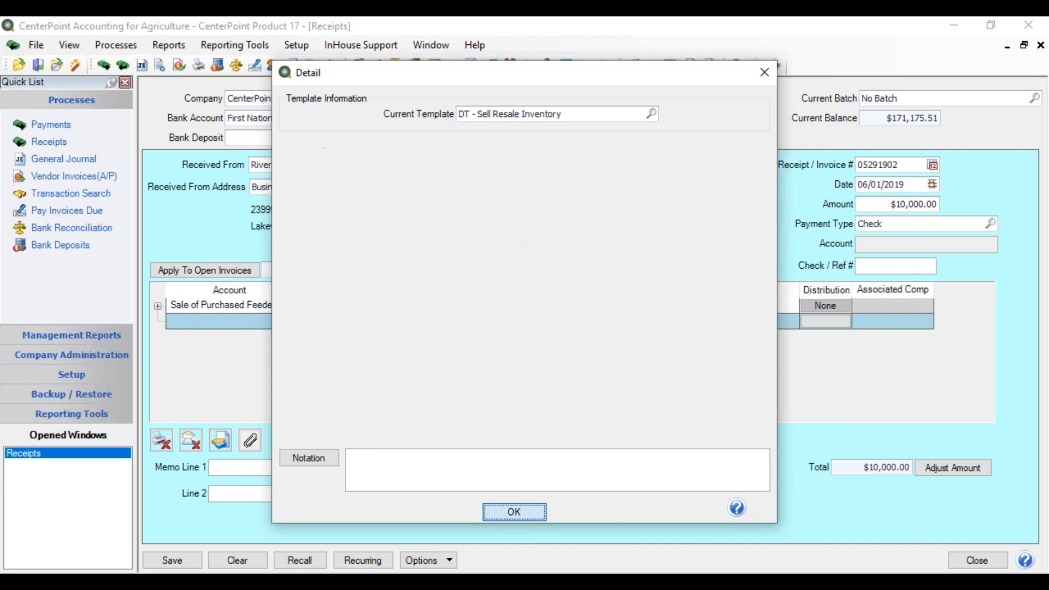
- Review the debit and credit entries behind the Sale of Purchased Feeders line and save the receipt
click(158, 307)
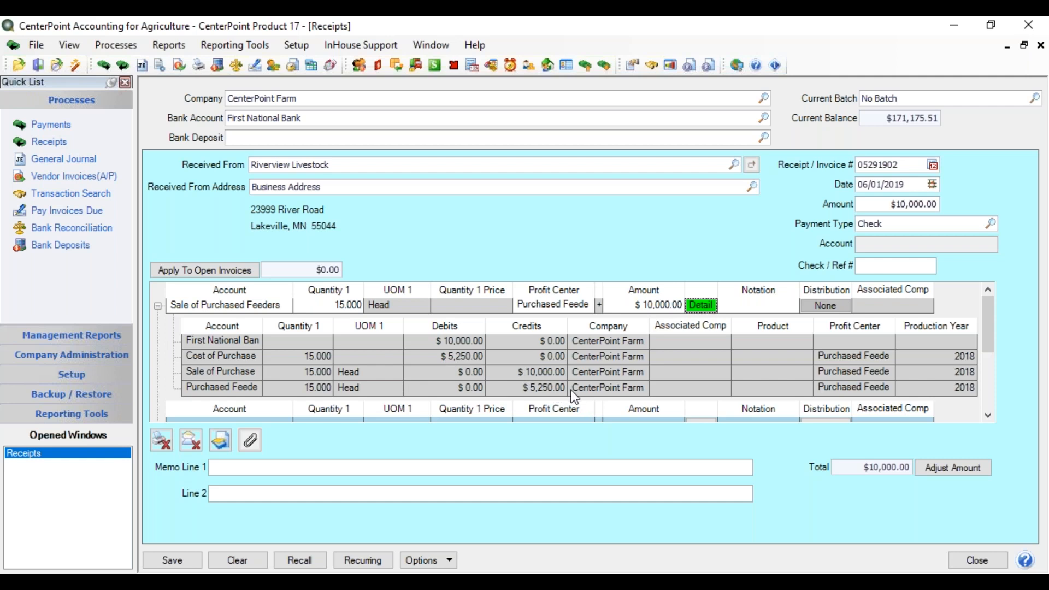
mouse_move(994, 345)
mouse_down()
mouse_move(992, 369)
mouse_move(987, 337)
mouse_up()
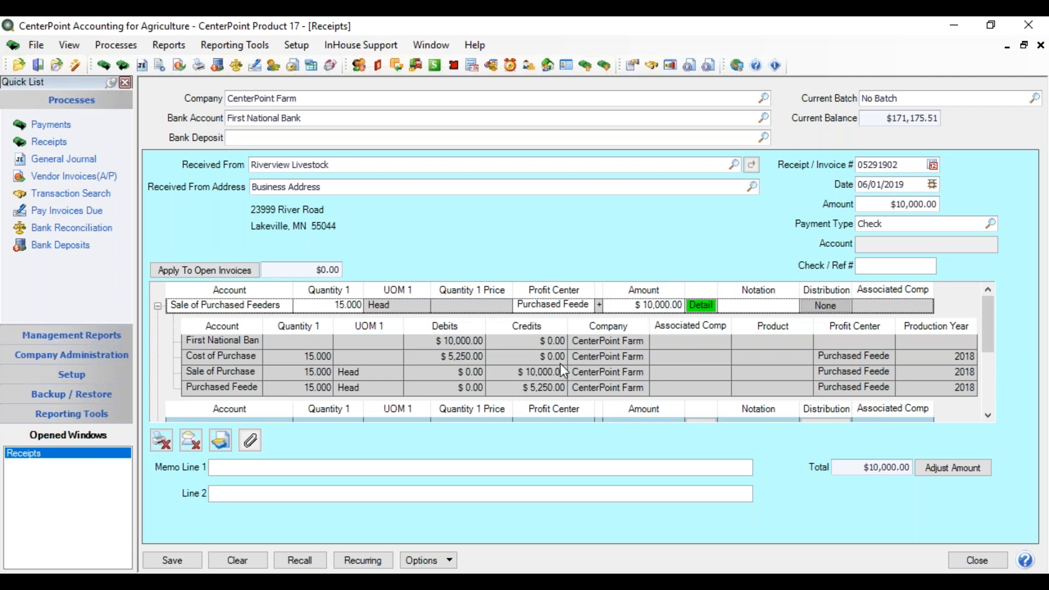
click(187, 561)
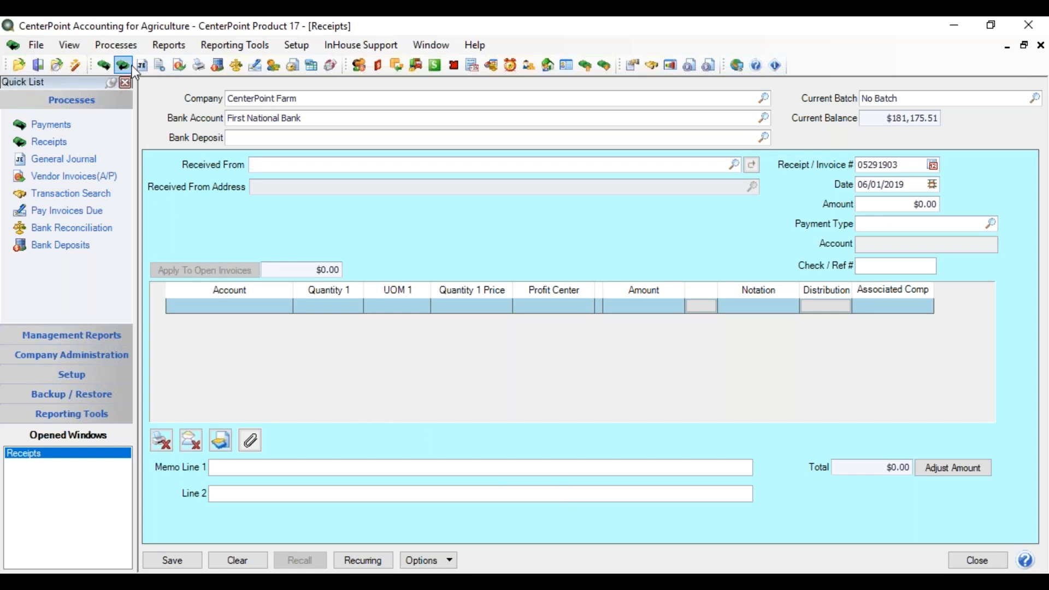
- Preview the Income Statement from the financial statements for the period 6/1/2019 to 6/30/2019
click(158, 47)
click(156, 47)
click(155, 47)
click(191, 63)
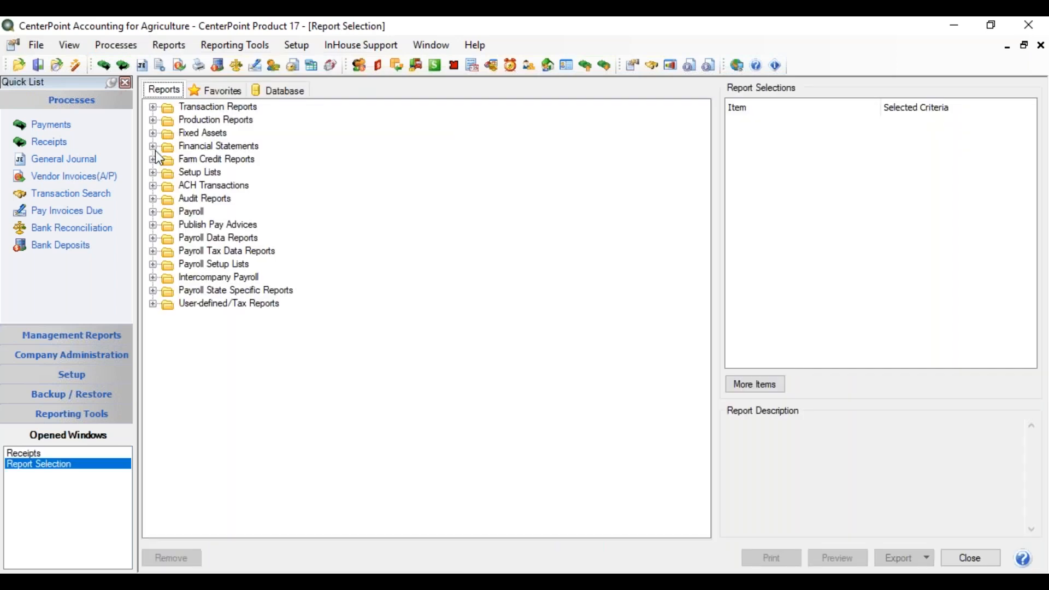
click(153, 146)
click(195, 159)
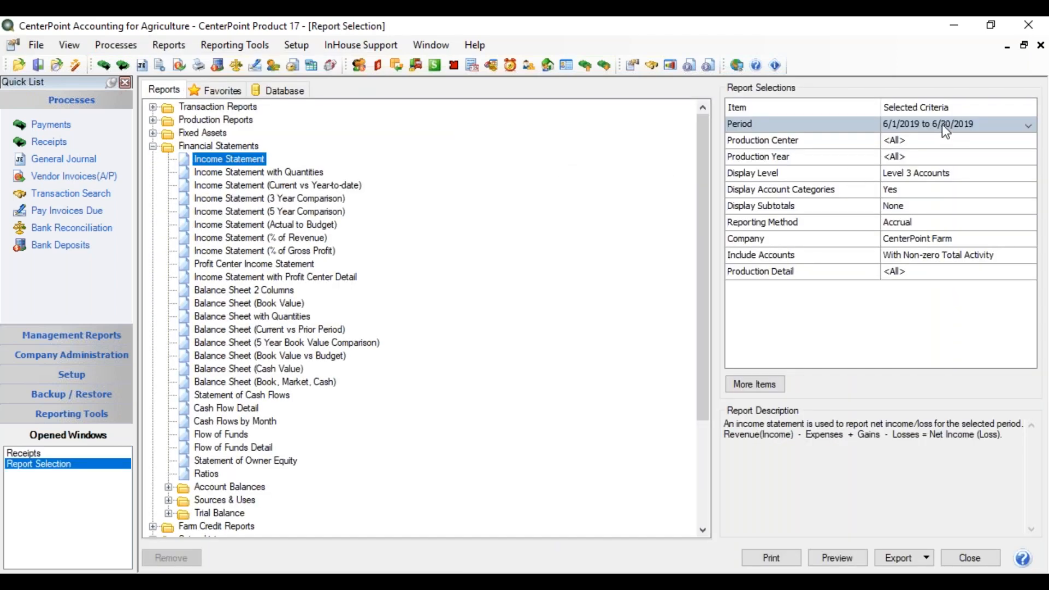
click(837, 558)
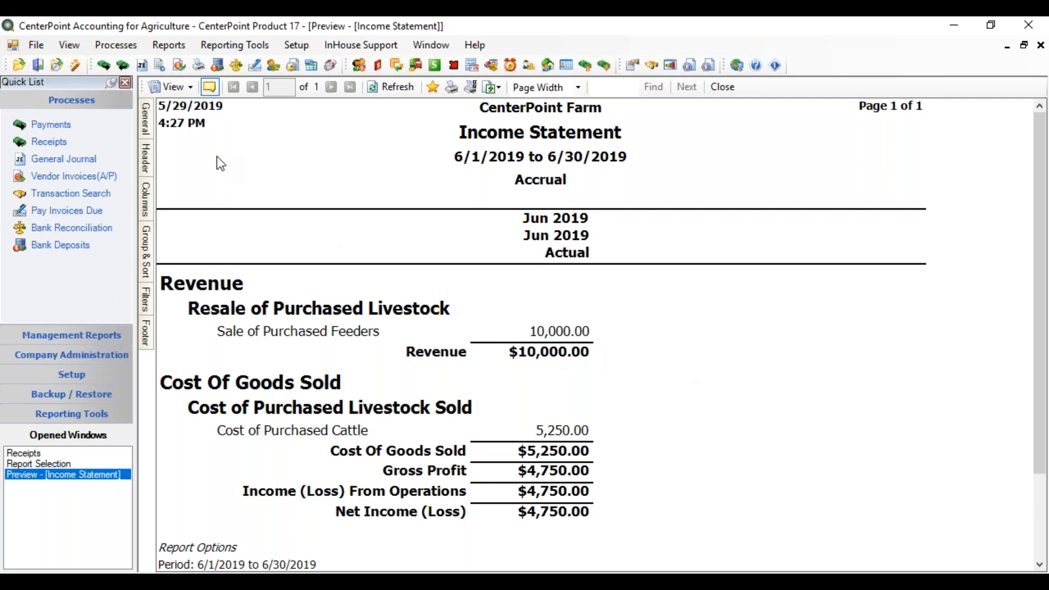
- Preview the Inventory Account Activity report for Purchased Feeder Cattle with transaction dates 1/1/2019 to 12/31/2019
click(169, 44)
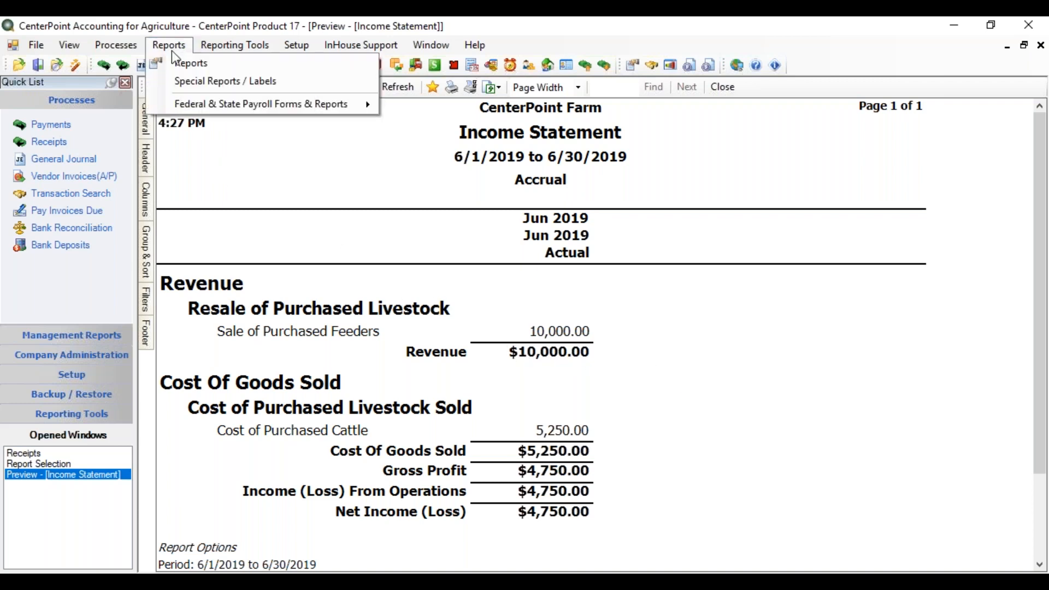
click(175, 60)
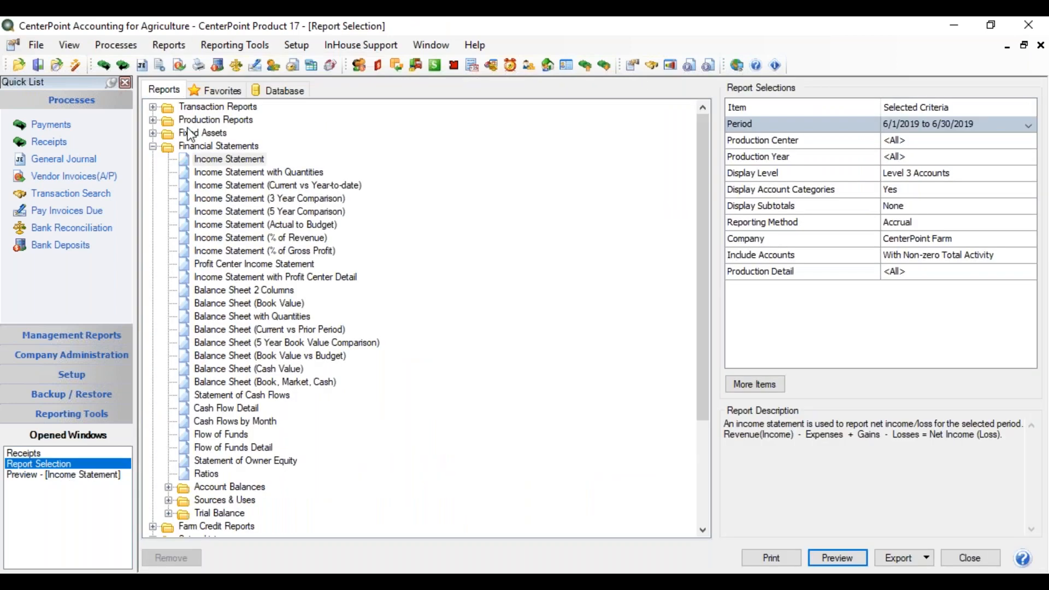
click(153, 107)
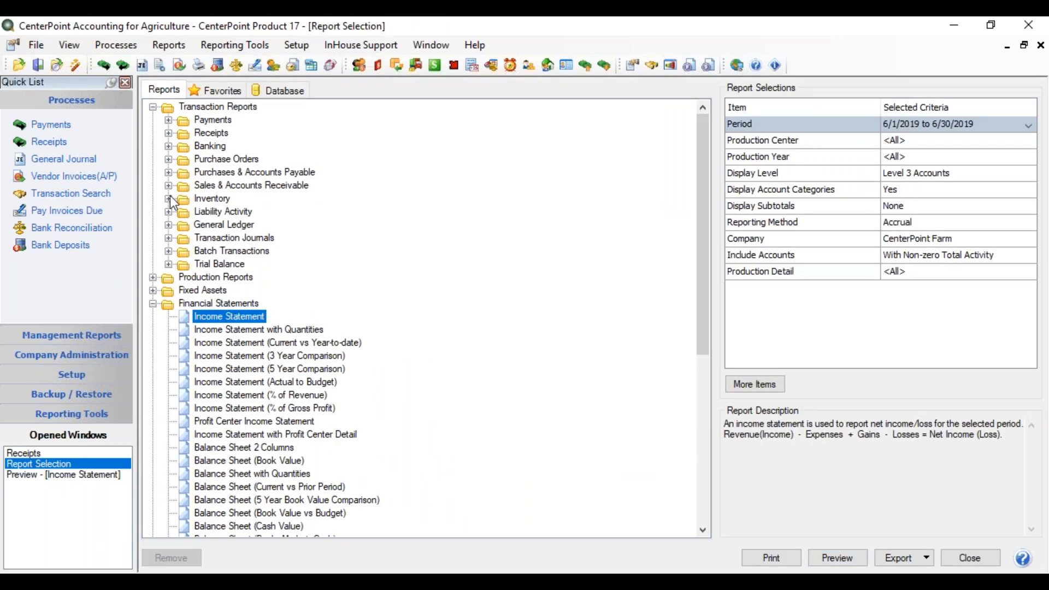
click(169, 198)
click(252, 213)
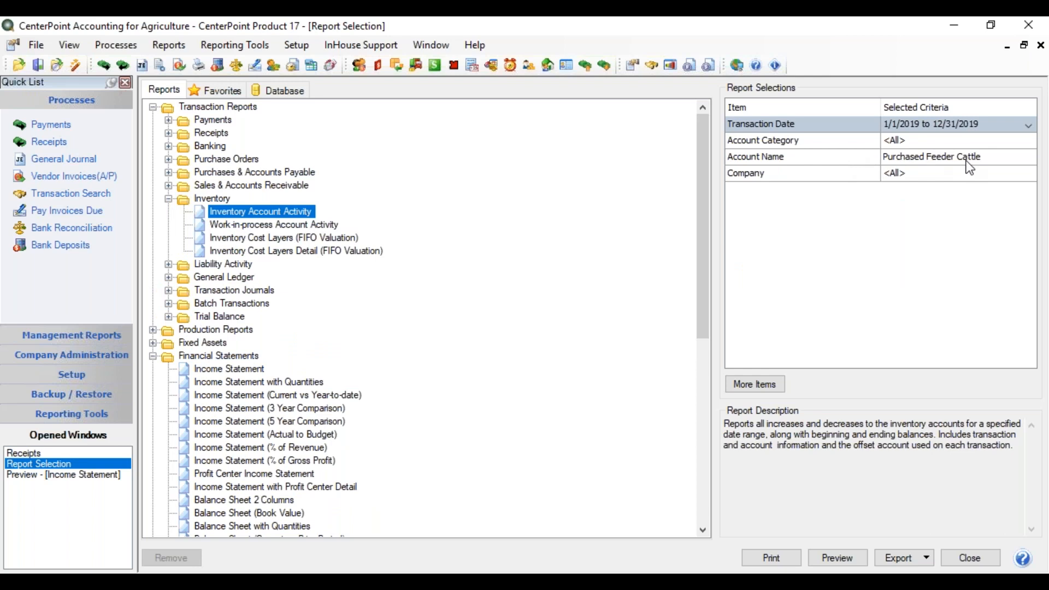
click(839, 556)
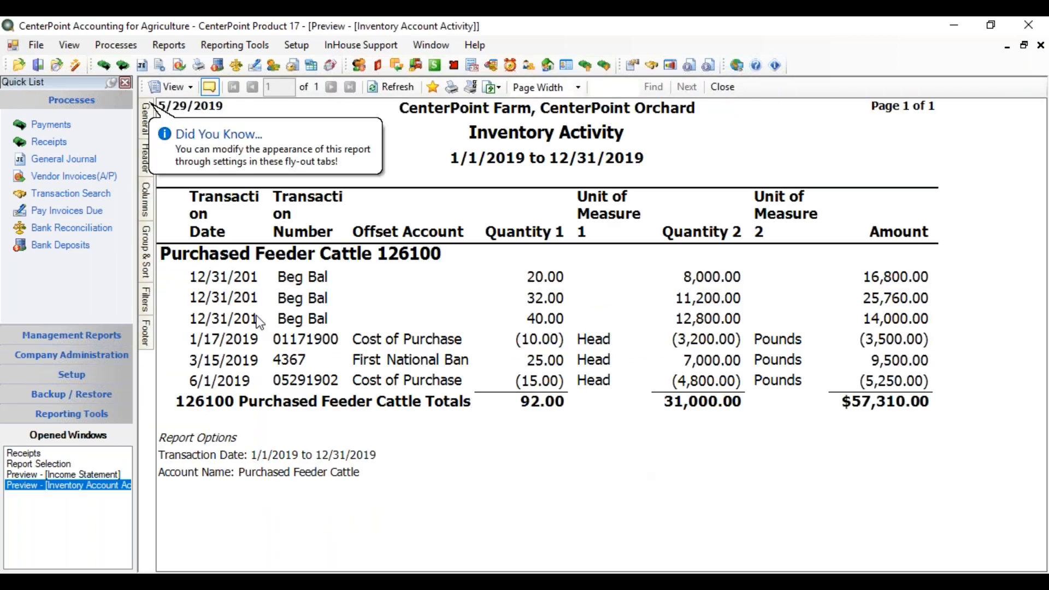
- Add Production Details Name to the inventory activity report's group and sort fields
click(143, 206)
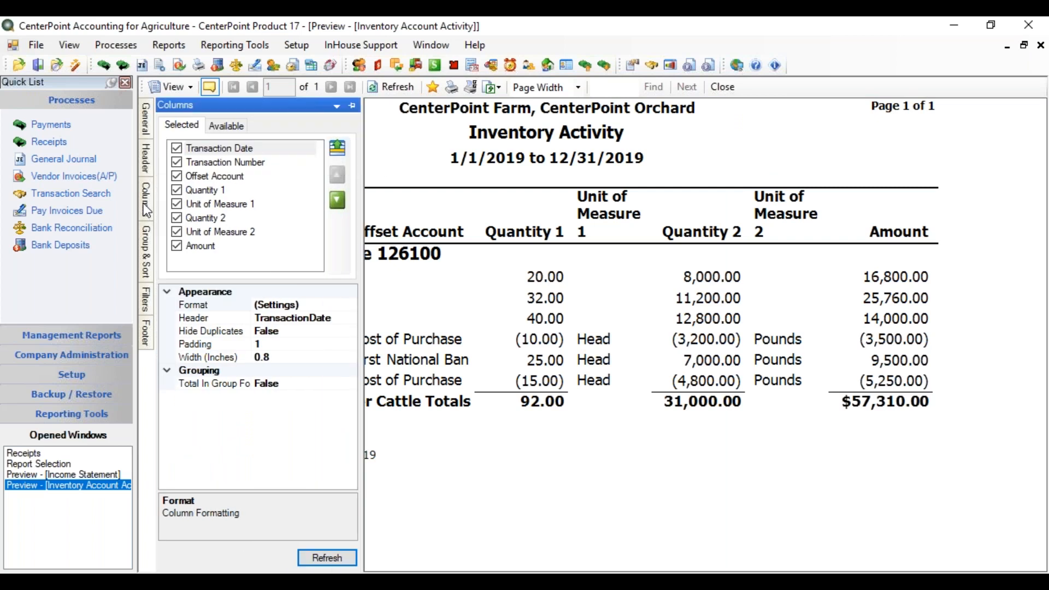
click(226, 126)
click(147, 250)
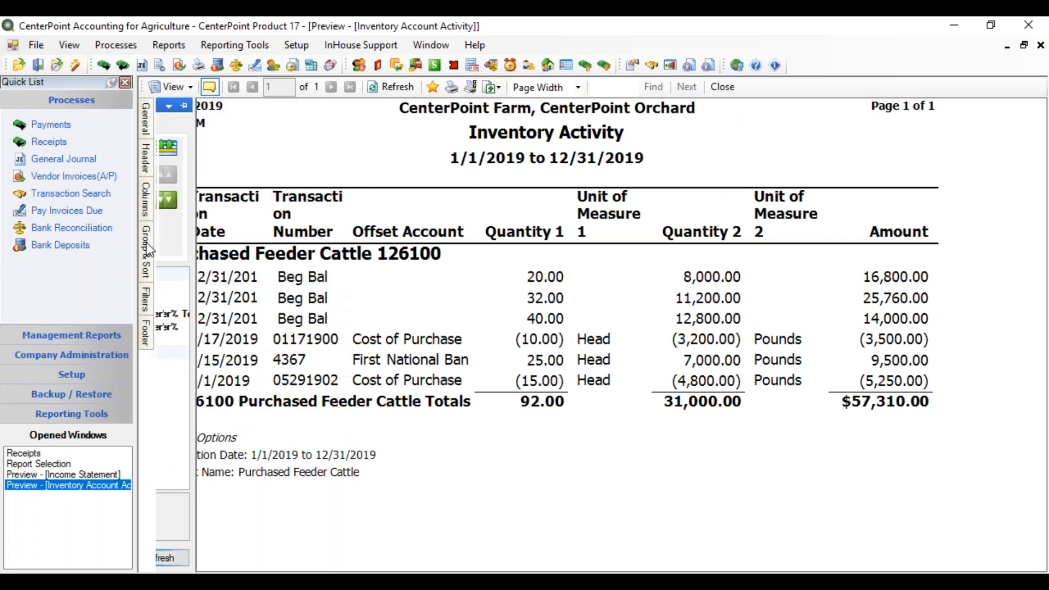
click(229, 126)
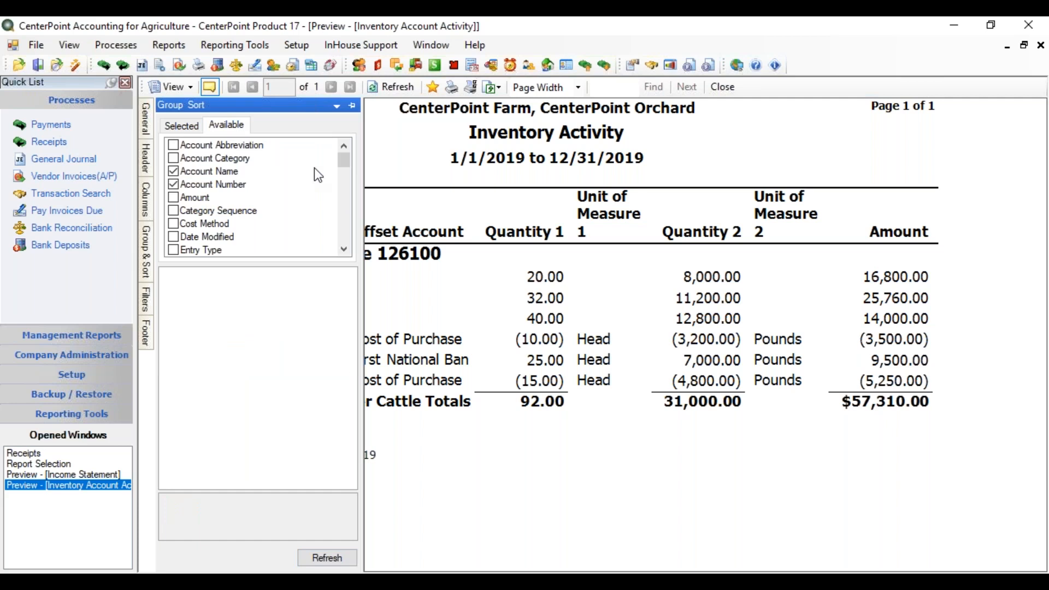
drag(337, 159, 339, 202)
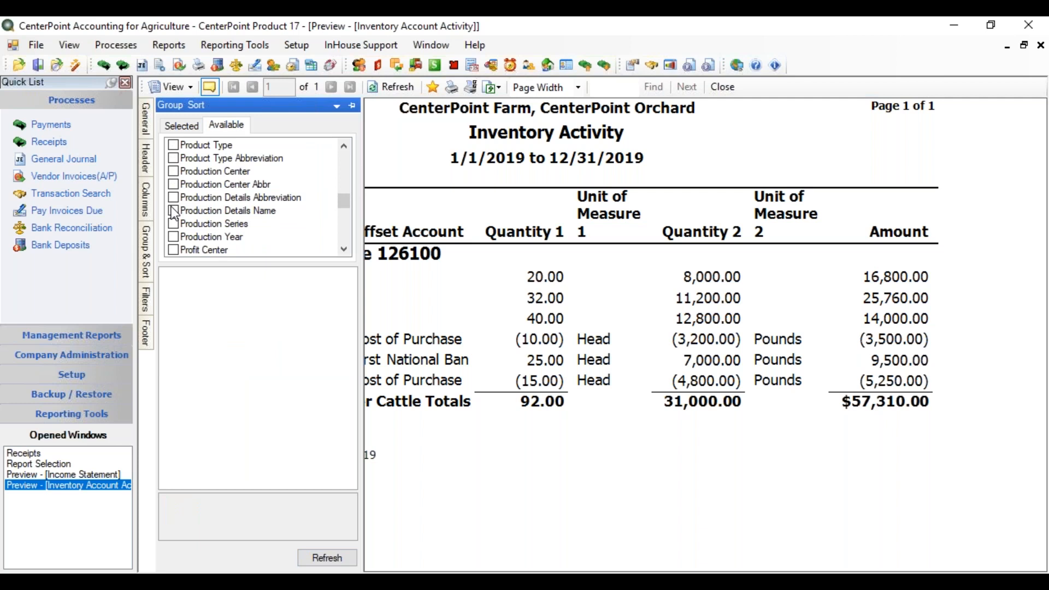
click(173, 210)
- Group the report by Production Details Name, placed directly above Transaction Date in the grouping order, and refresh the preview
click(184, 126)
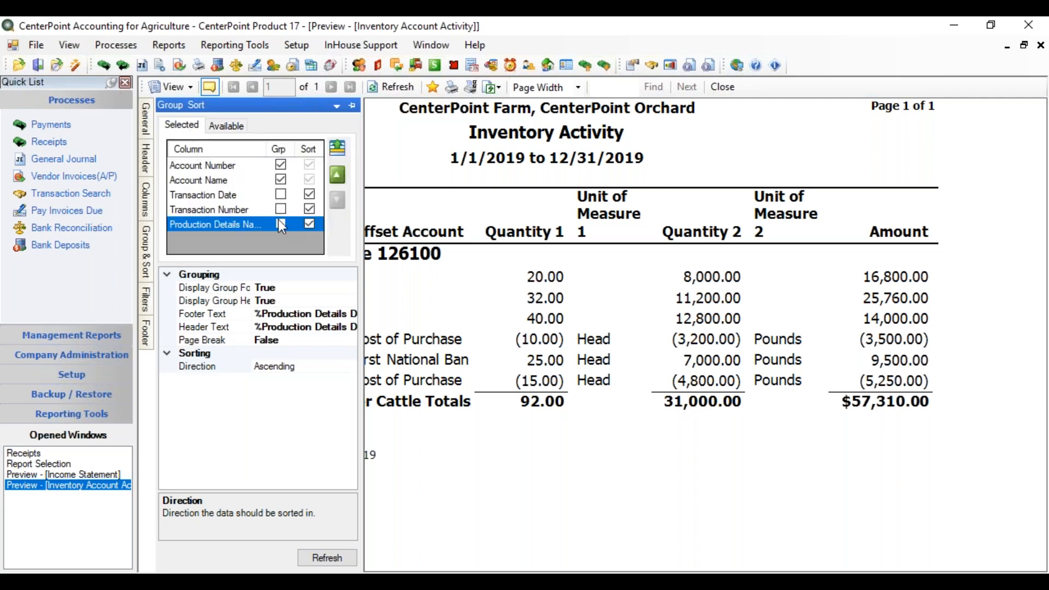
click(335, 176)
click(336, 176)
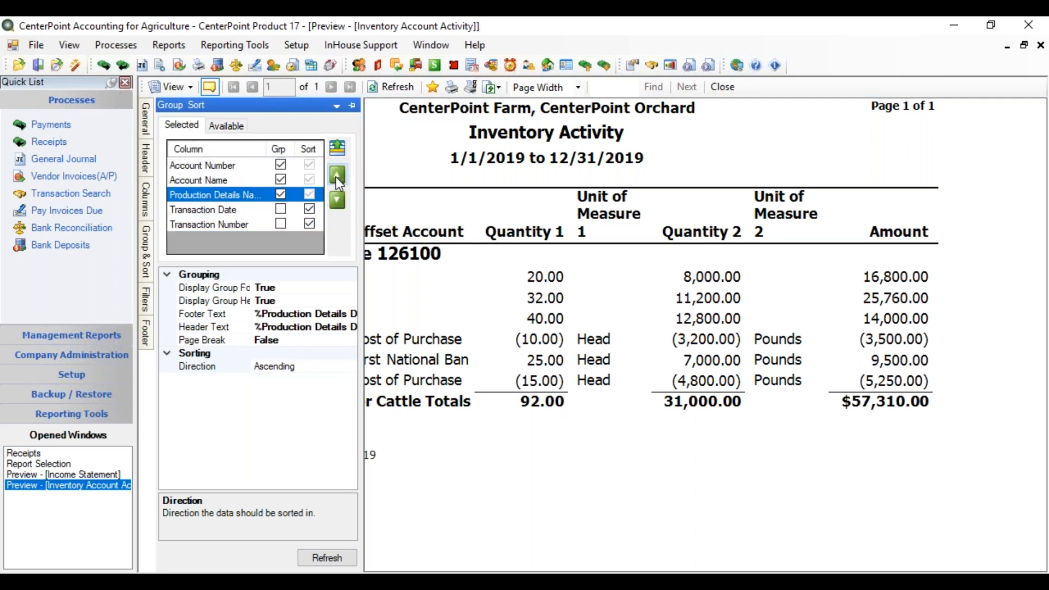
click(326, 556)
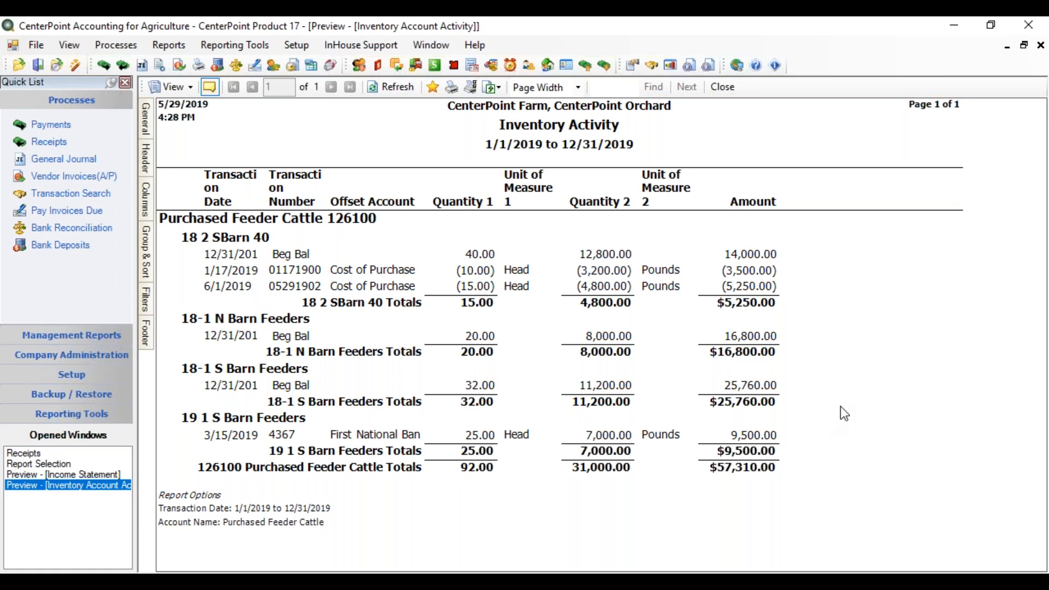
click(1034, 29)
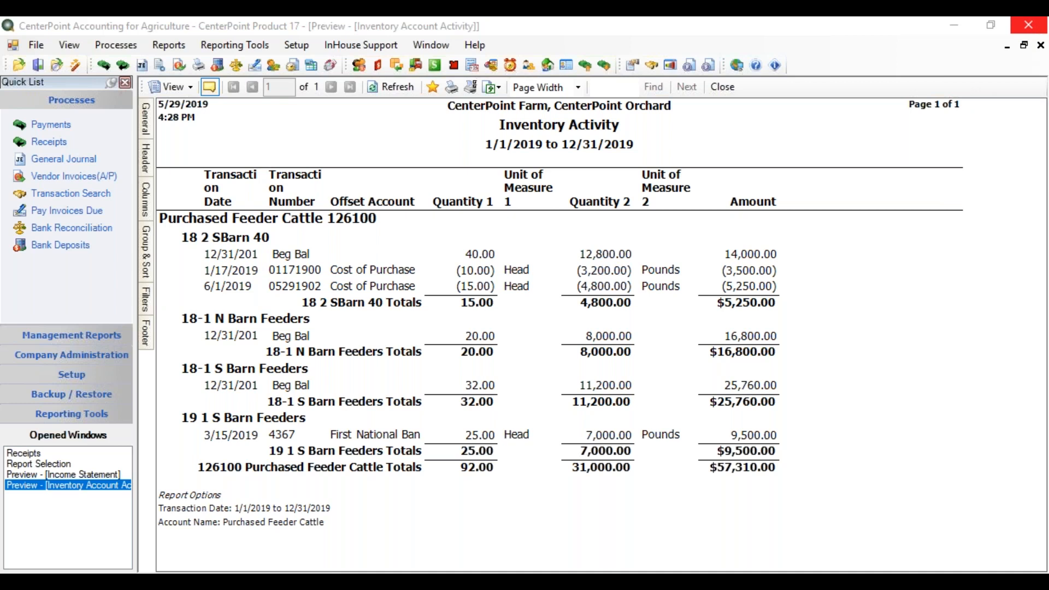